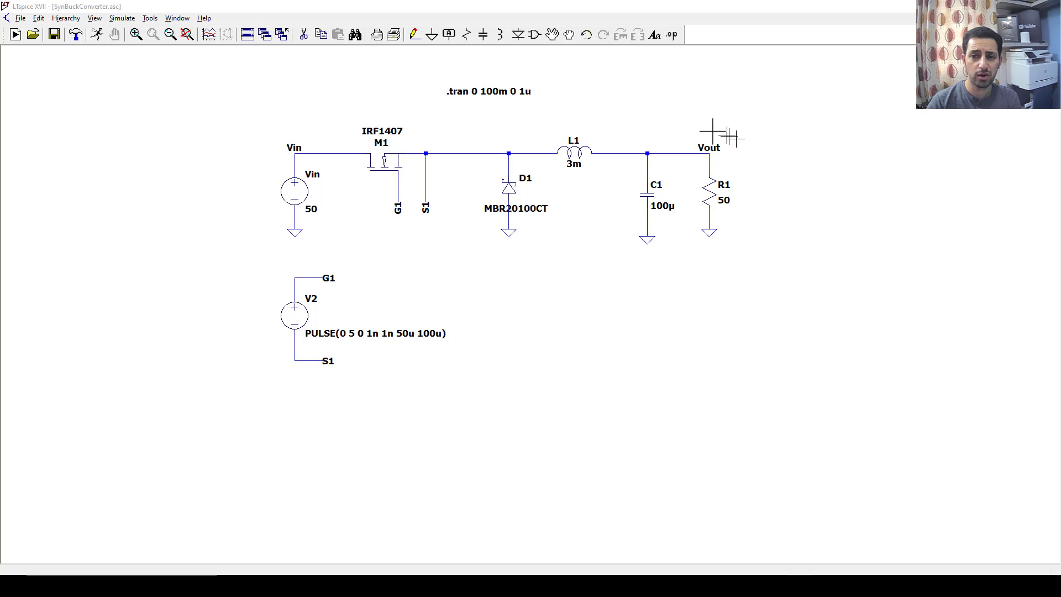
{"action": "key", "text": "ctrl+r"}
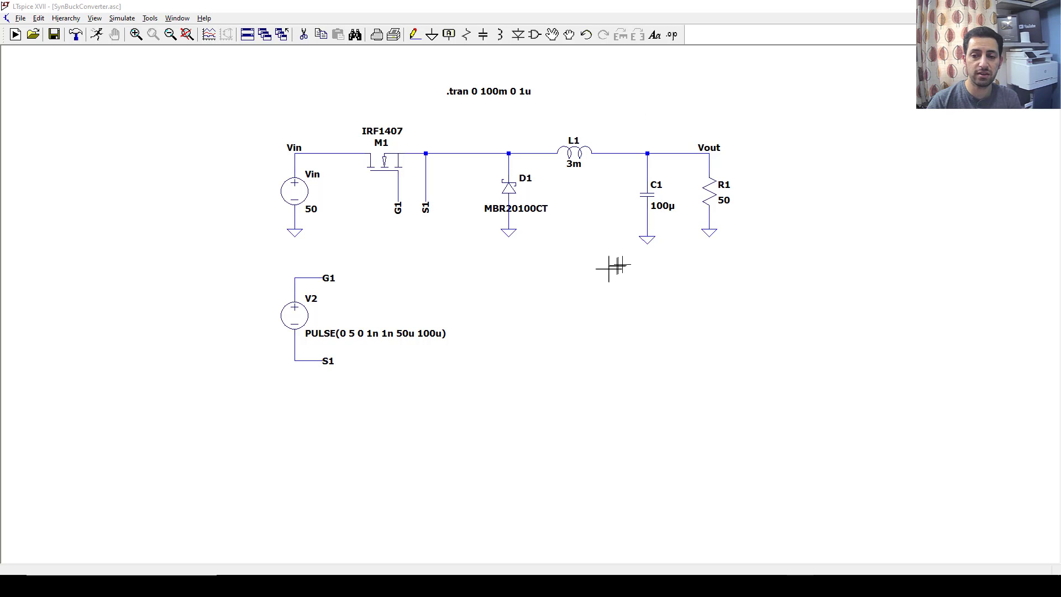
{"action": "key", "text": "ctrl+r"}
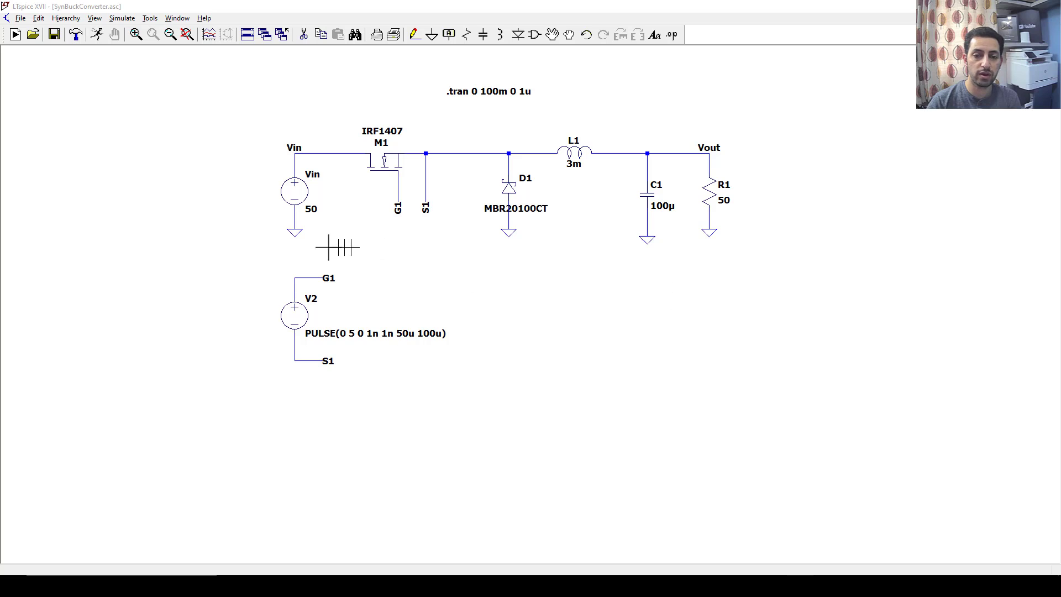
{"action": "key", "text": "ctrl+r"}
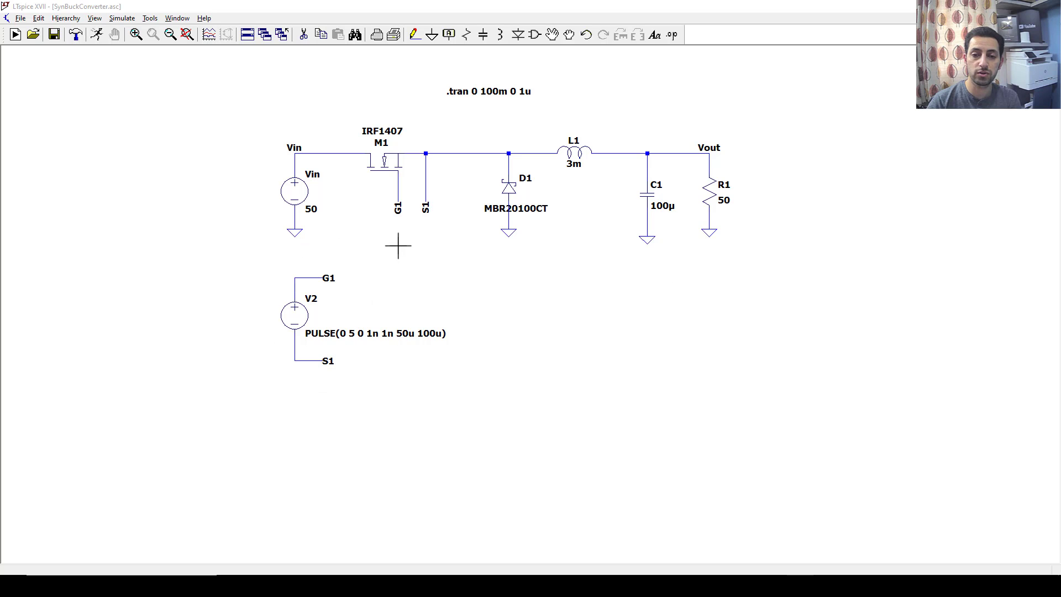
{"action": "key", "text": "ctrl+r"}
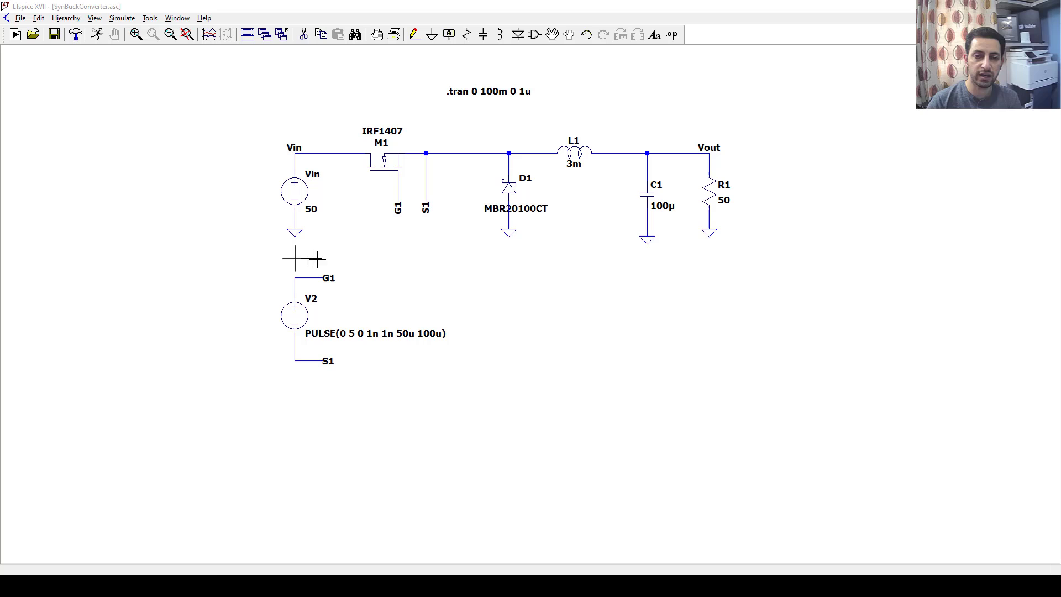
{"action": "key", "text": "Escape"}
{"action": "key", "text": "c"}
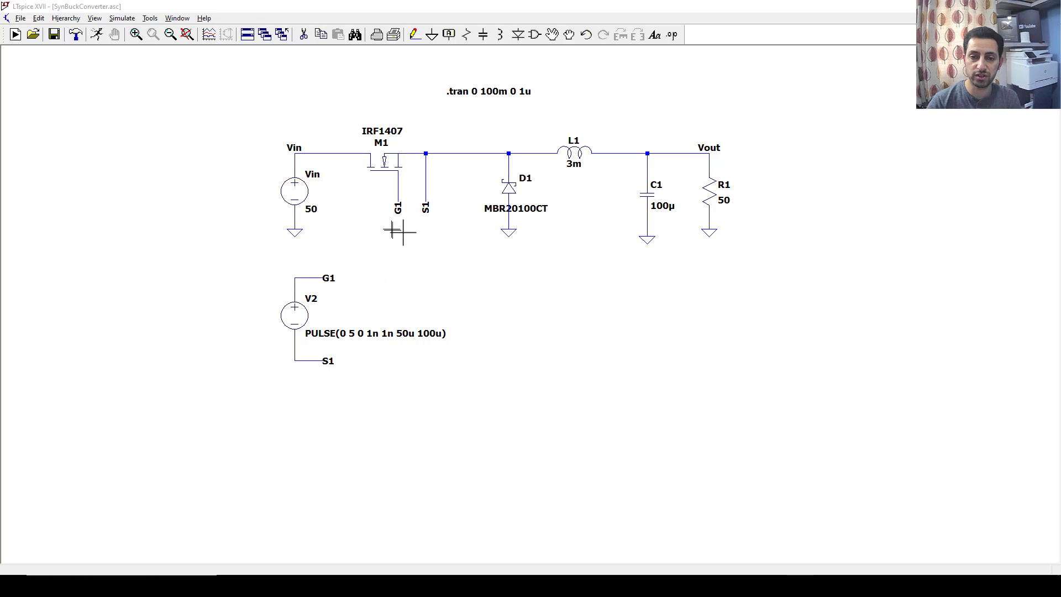
{"action": "key", "text": "Escape"}
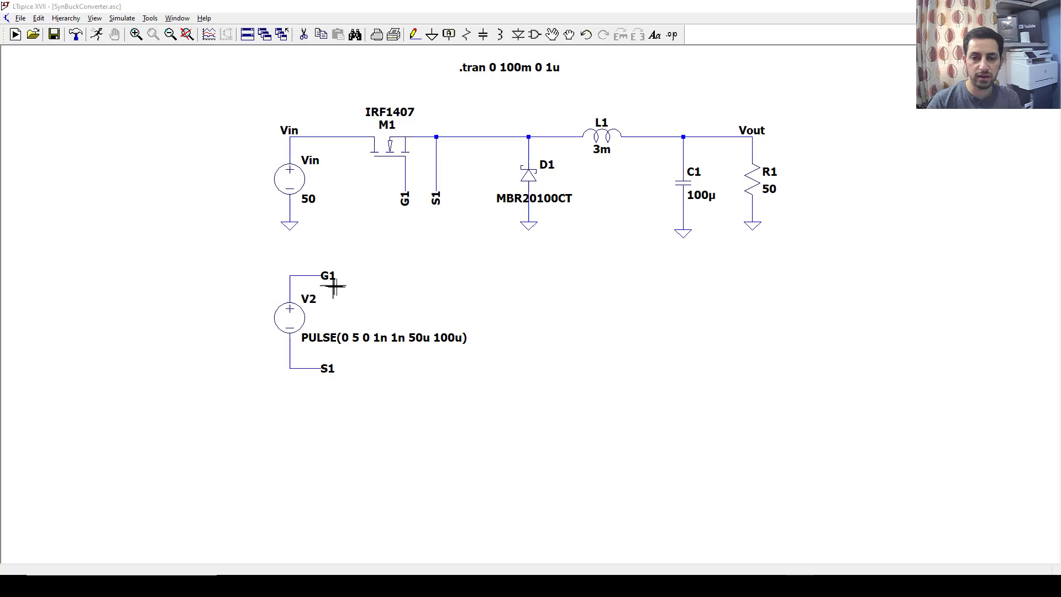
{"action": "scroll", "coordinate": [331, 284], "scroll_direction": "up", "scroll_amount": 2}
{"action": "left_click_drag", "start_coordinate": [371, 199], "coordinate": [350, 251]}
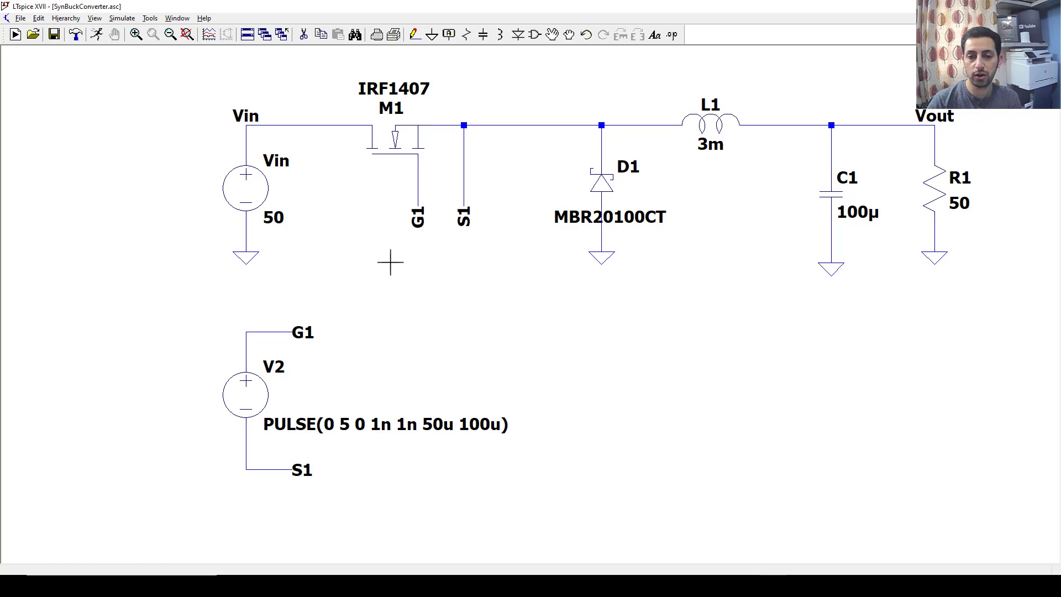
{"action": "scroll", "coordinate": [355, 265], "scroll_direction": "down", "scroll_amount": 1}
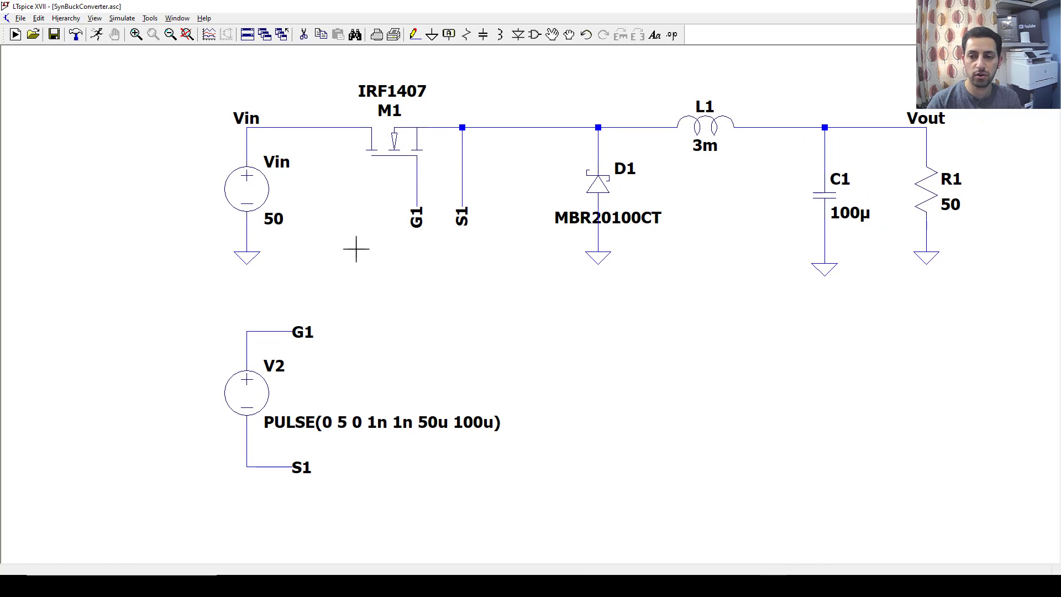
{"action": "scroll", "coordinate": [358, 246], "scroll_direction": "down", "scroll_amount": 1}
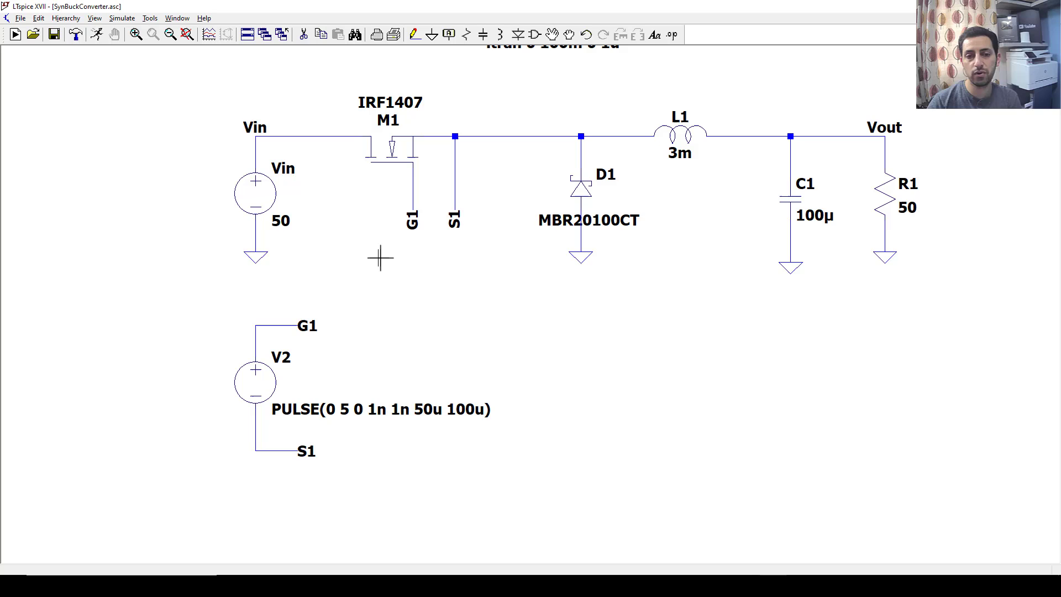
{"action": "scroll", "coordinate": [384, 256], "scroll_direction": "down", "scroll_amount": 1}
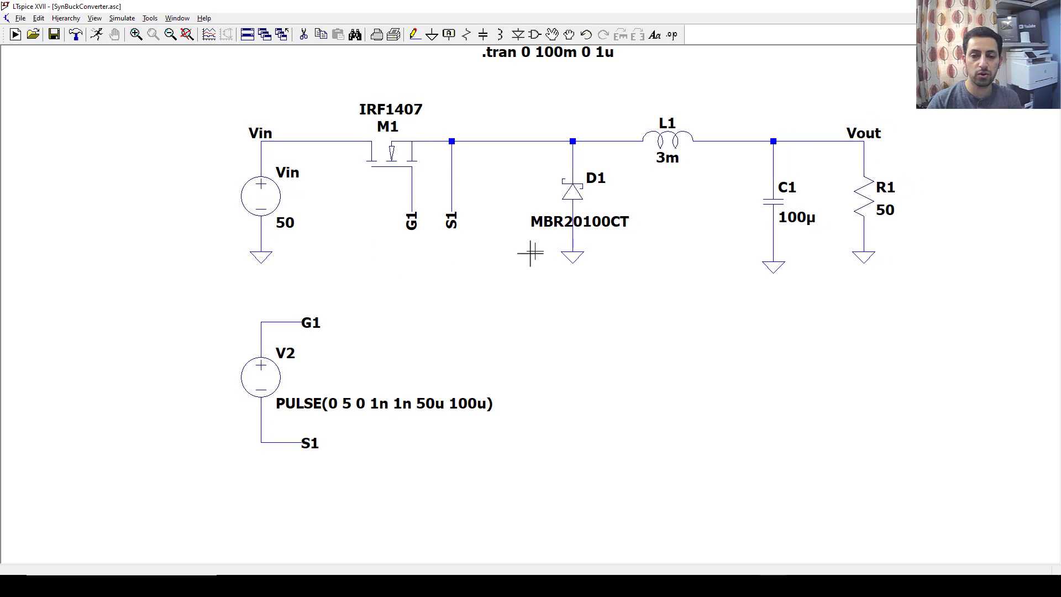
{"action": "key", "text": "c"}
Step: Run a test simulation, check V(vout) settles near 25 V, then close the plot
{"action": "key", "text": "Escape"}
{"action": "left_click_drag", "start_coordinate": [367, 249], "coordinate": [348, 260]}
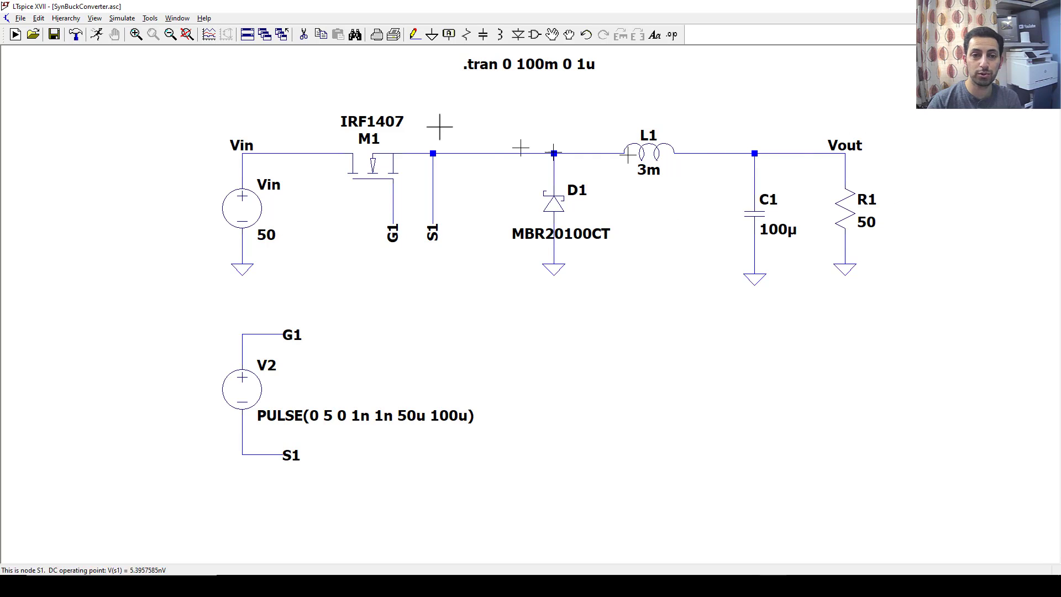
{"action": "left_click", "coordinate": [98, 37]}
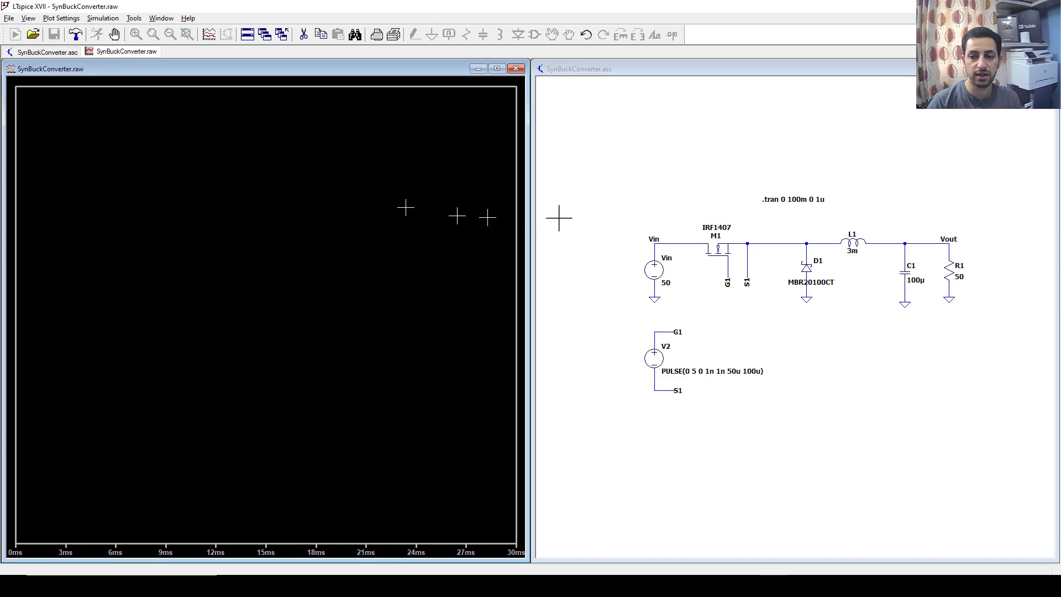
{"action": "left_click", "coordinate": [927, 243]}
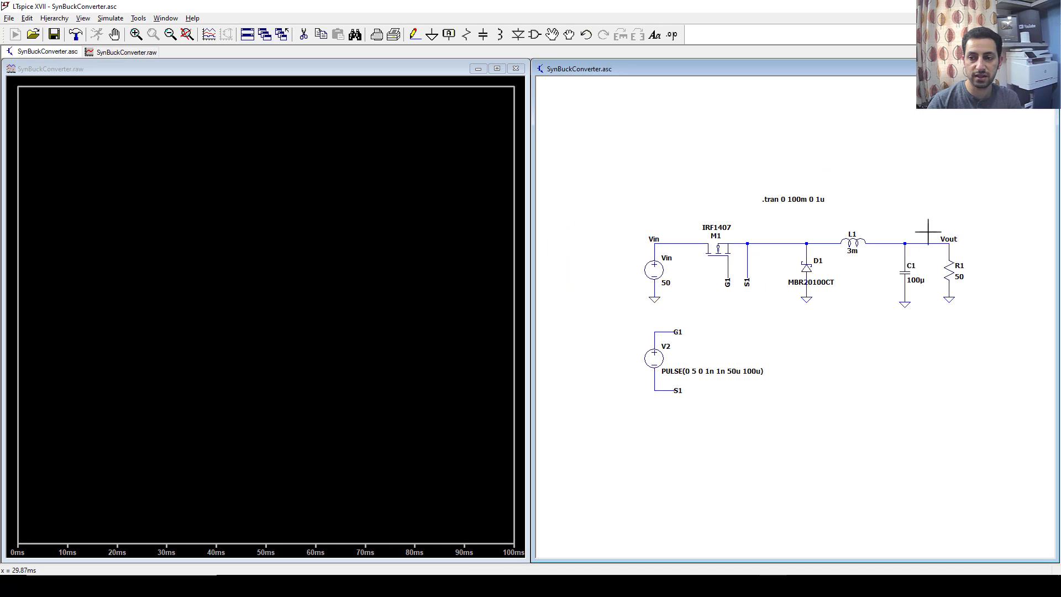
{"action": "left_click", "coordinate": [928, 243]}
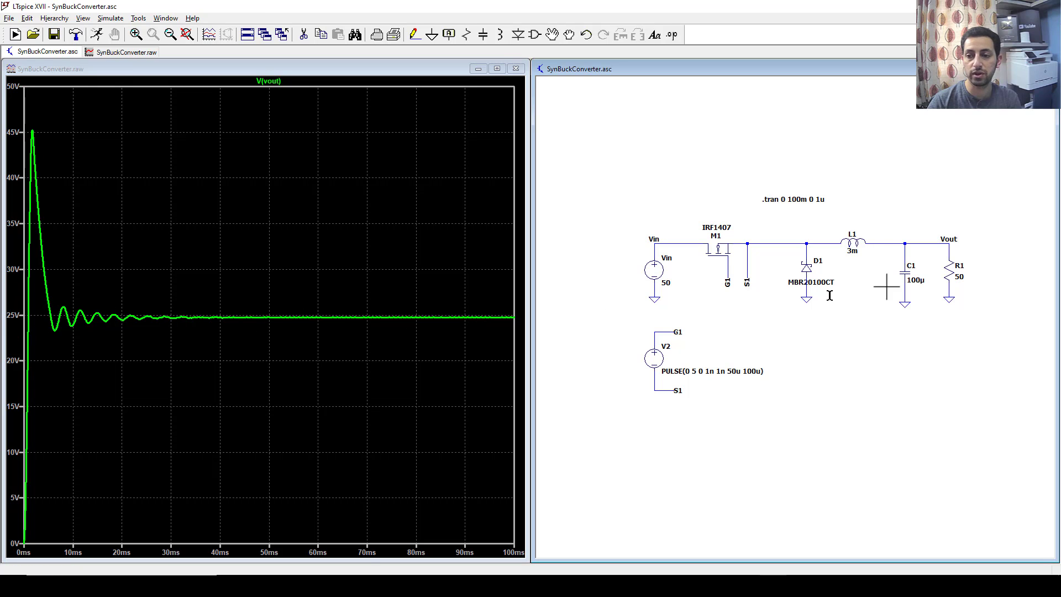
{"action": "left_click", "coordinate": [516, 69]}
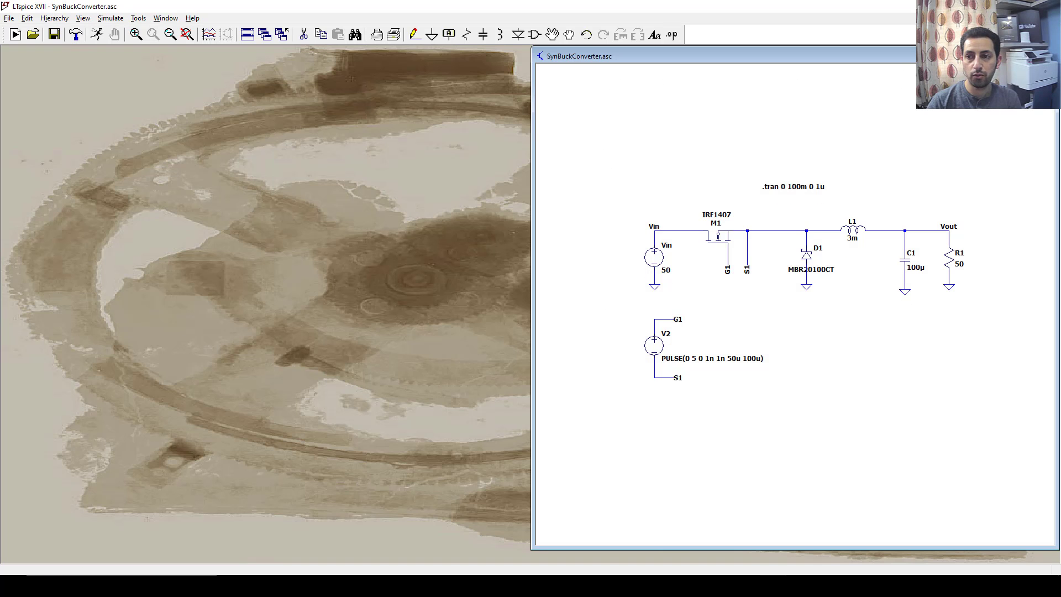
{"action": "left_click", "coordinate": [1033, 56]}
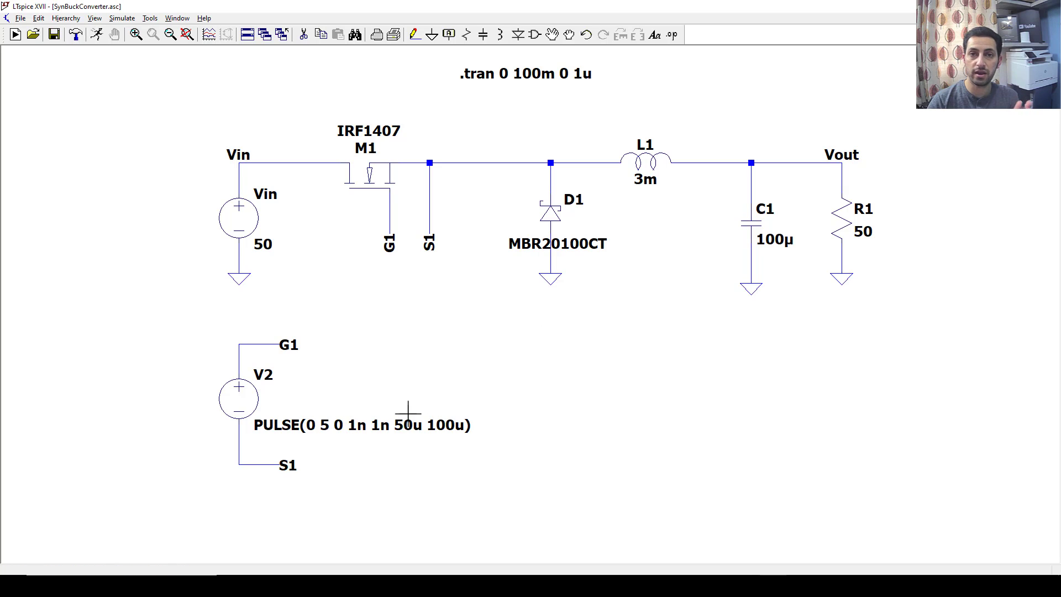
Step: Change V2's pulse on-time from 50u to {Dutyc}, giving PULSE(0 5 0 1n 1n {Dutyc} 100u)
{"action": "right_click", "coordinate": [409, 403]}
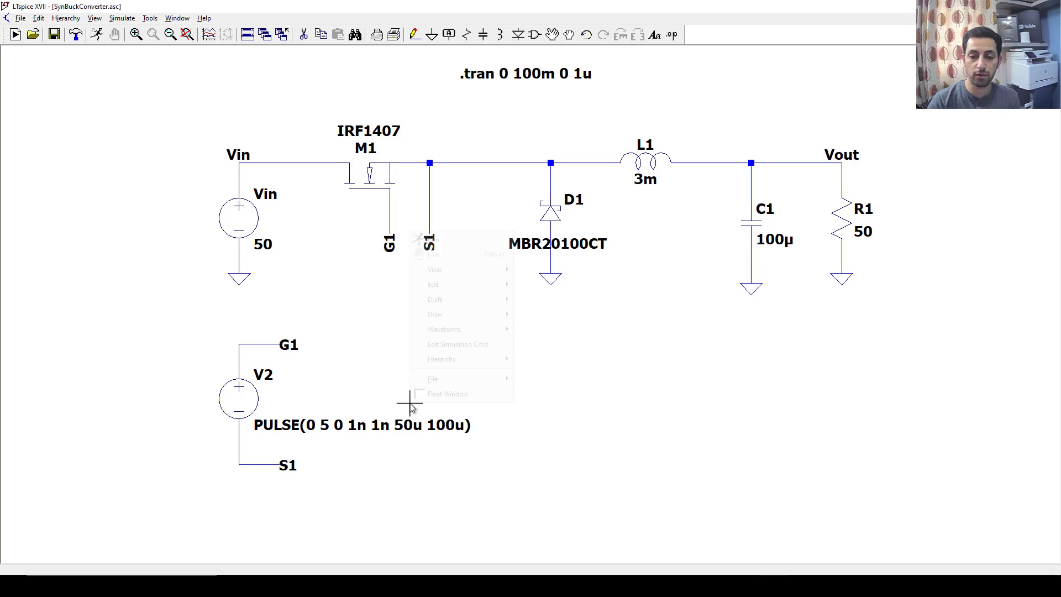
{"action": "left_click", "coordinate": [381, 410]}
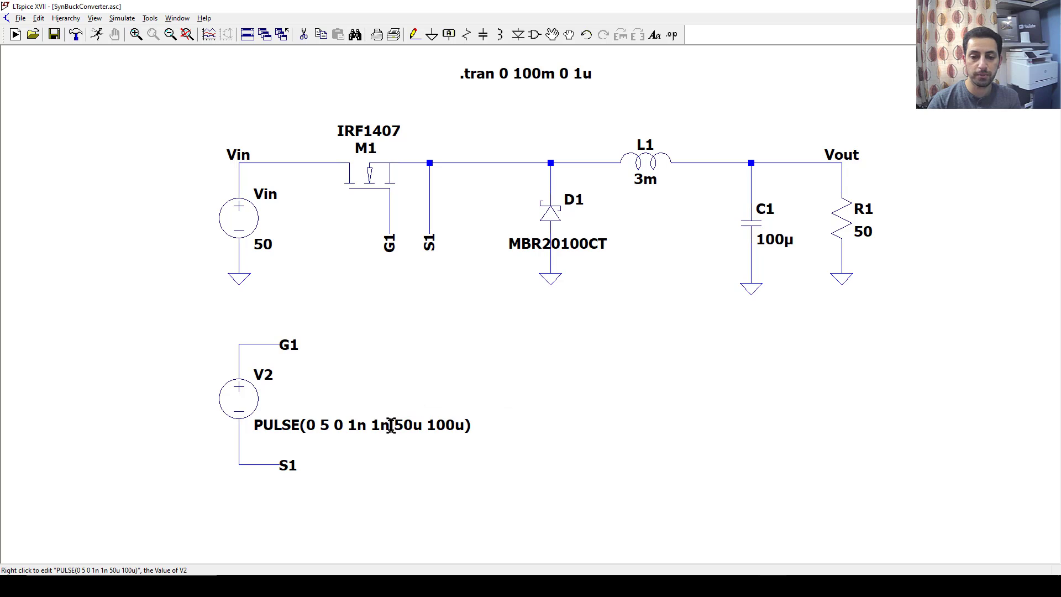
{"action": "right_click", "coordinate": [391, 425]}
{"action": "left_click", "coordinate": [516, 316]}
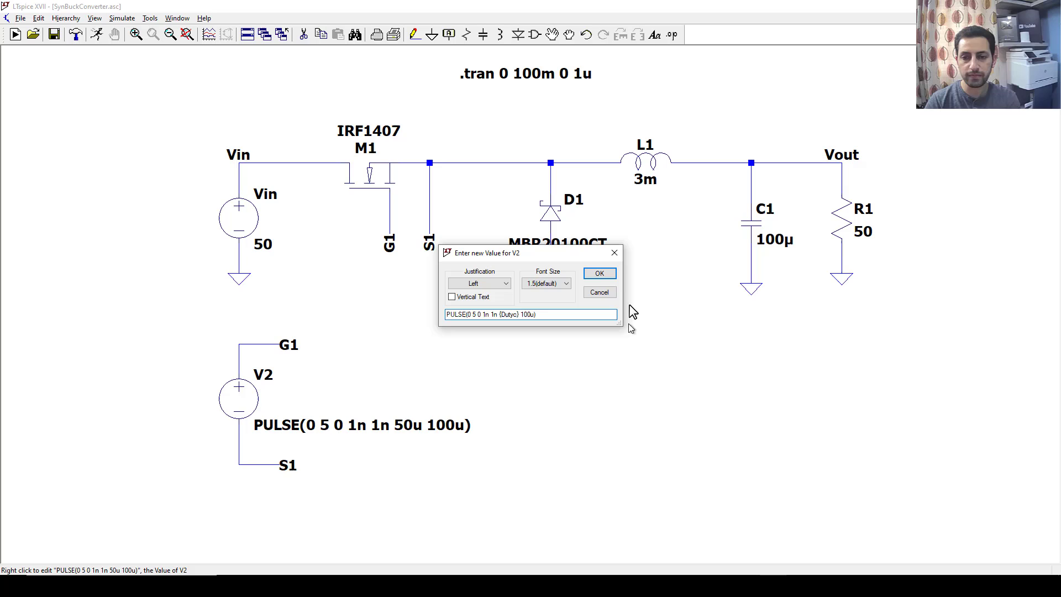
{"action": "left_click", "coordinate": [599, 274]}
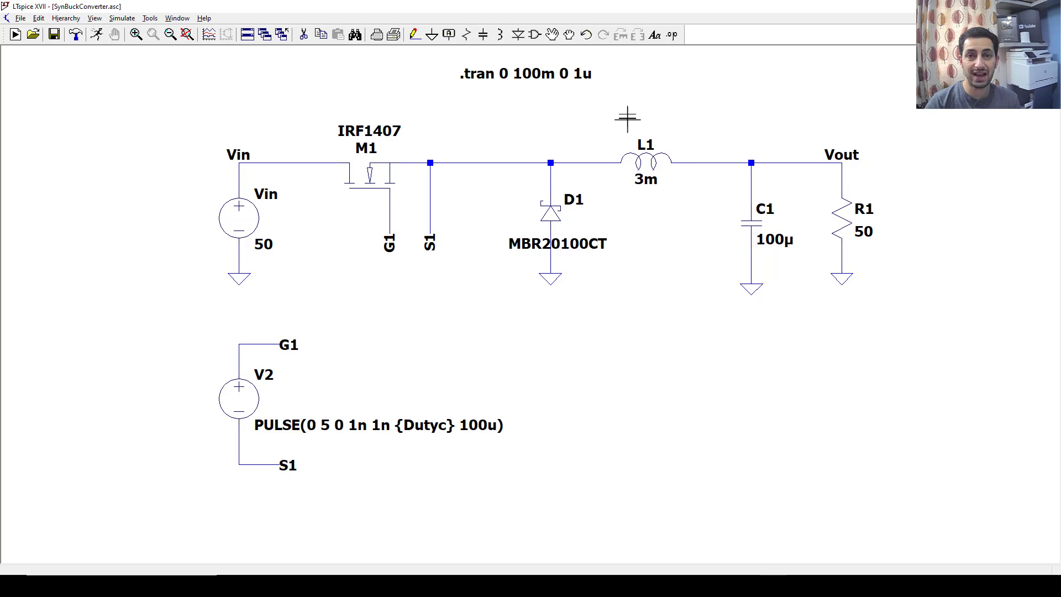
Step: Place the directive .STEP PARAM Dutyc 0 100u 10u to the right of V2
{"action": "left_click", "coordinate": [671, 35]}
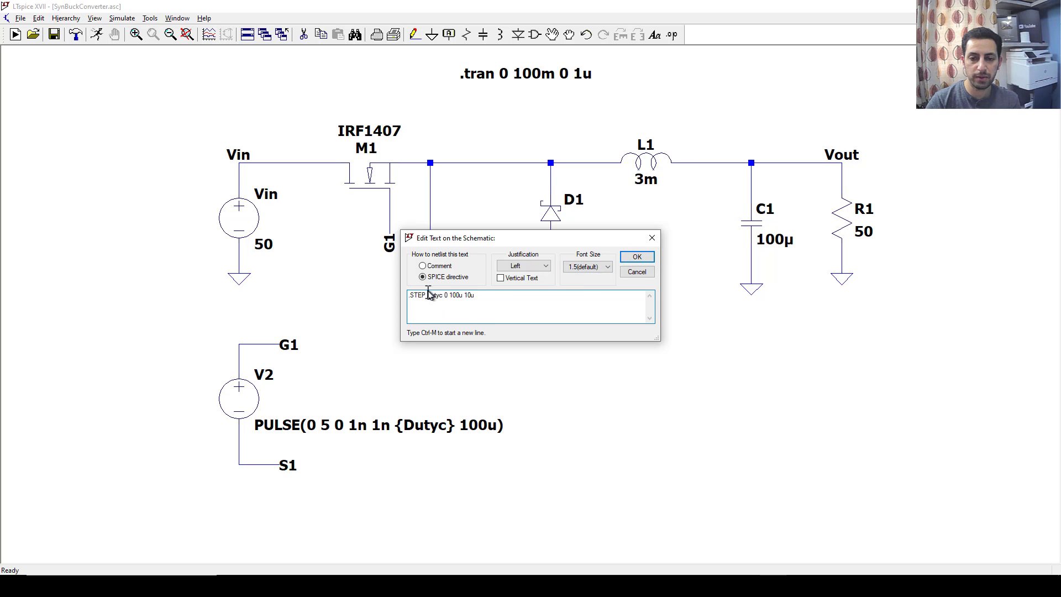
{"action": "type", "text": "PARAM"}
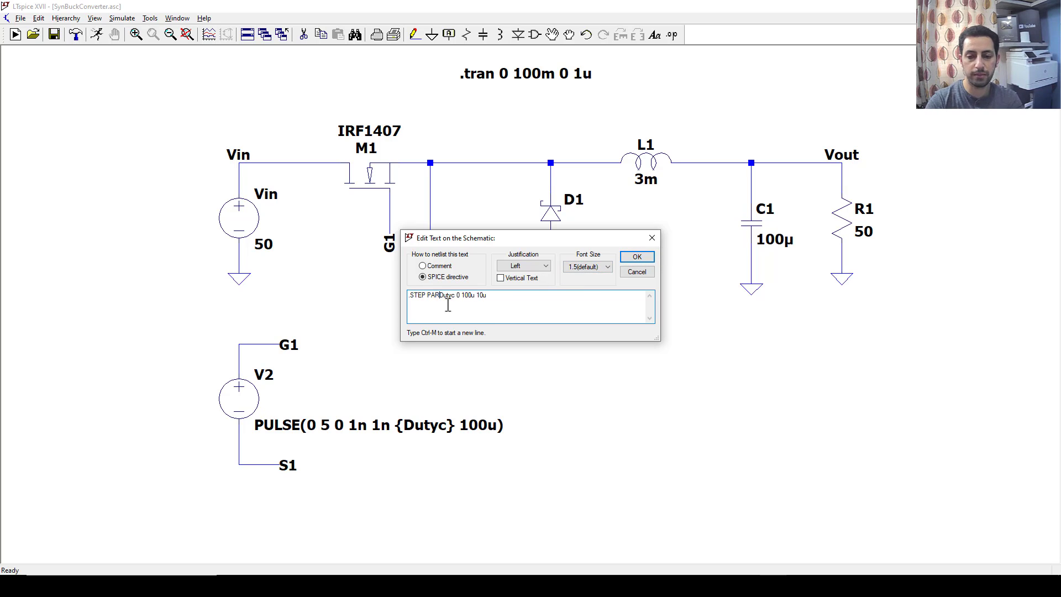
{"action": "left_click", "coordinate": [636, 256]}
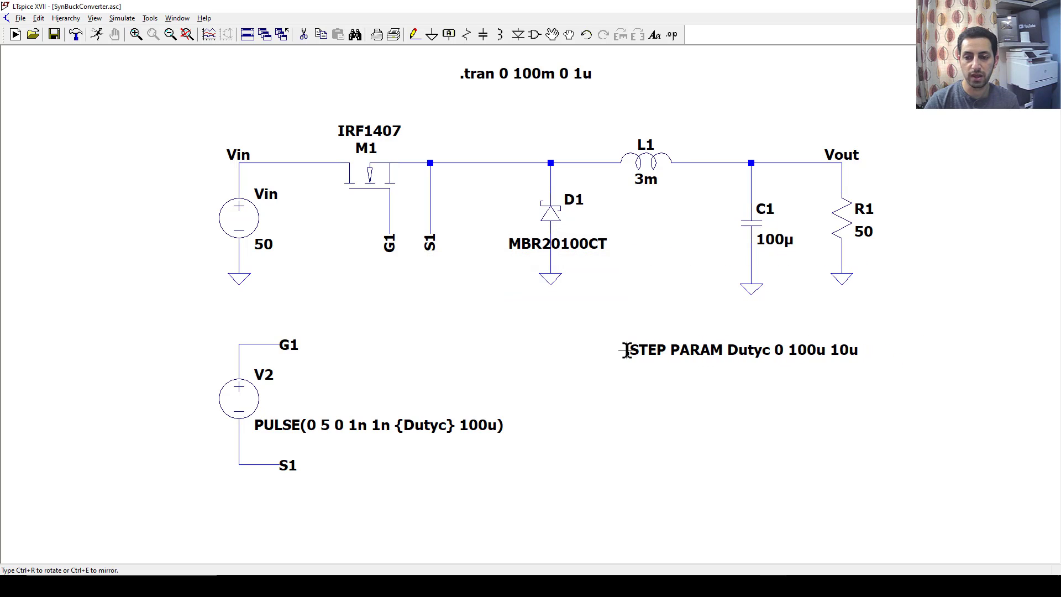
{"action": "left_click", "coordinate": [626, 351]}
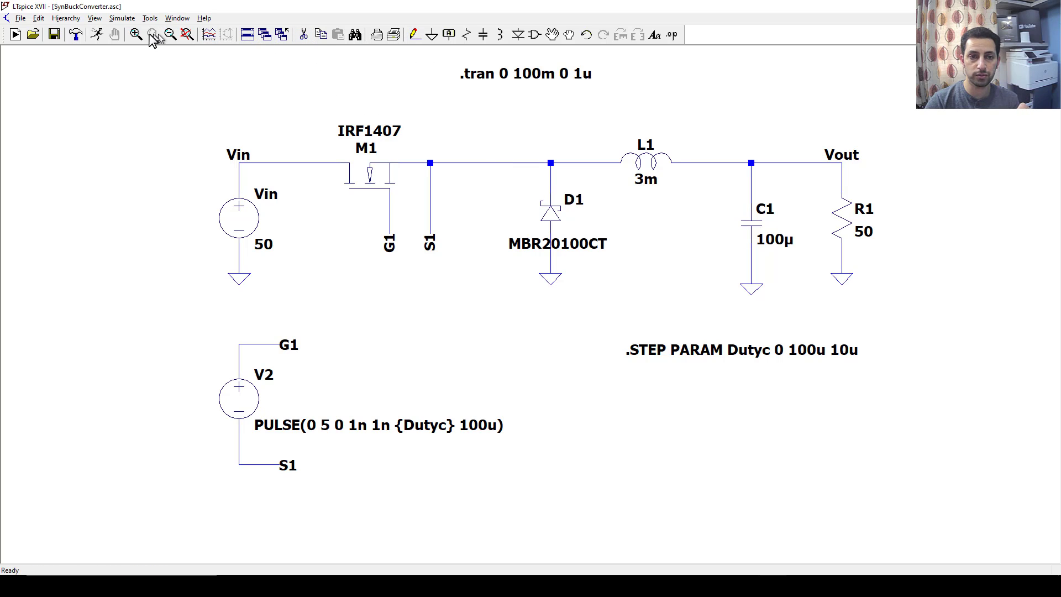
Step: Run the stepped simulation and plot V(vout) as eleven traces, zooming into the final 16 ms
{"action": "key", "text": "alt+s"}
{"action": "key", "text": "r"}
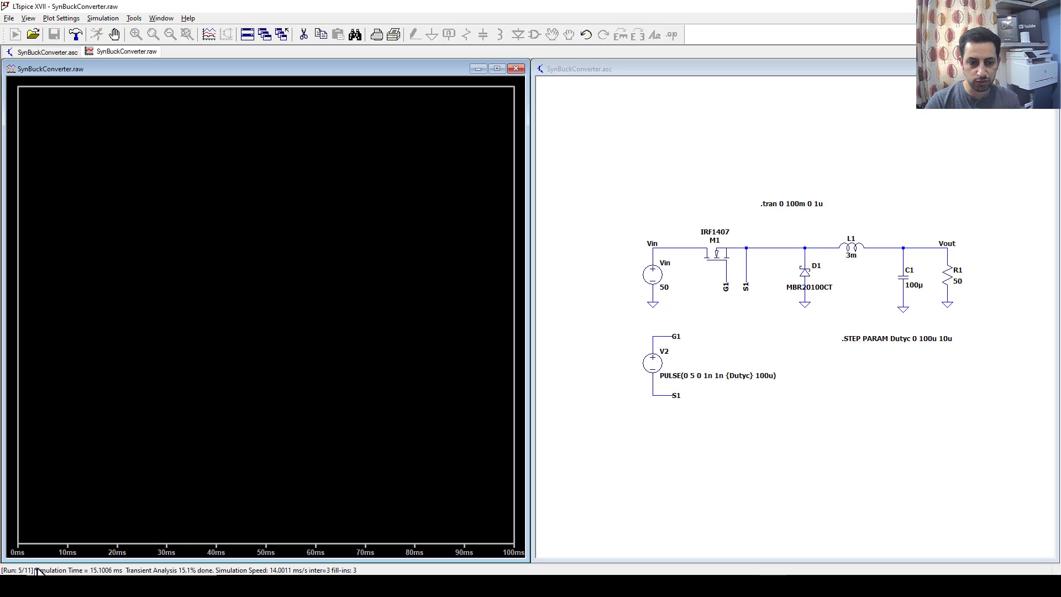
{"action": "key", "text": "ctrl+h"}
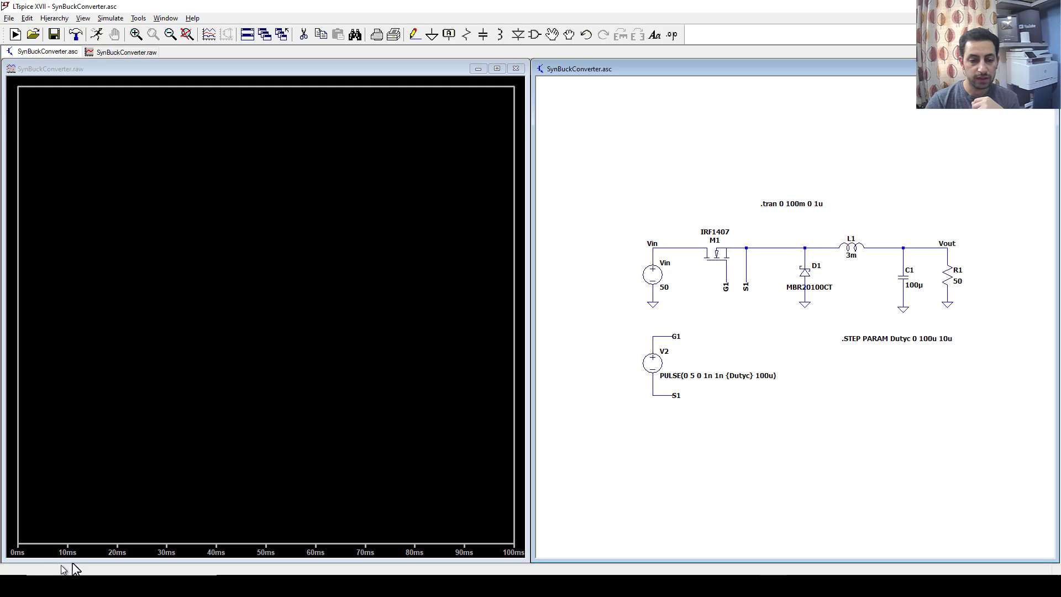
{"action": "left_click", "coordinate": [928, 248]}
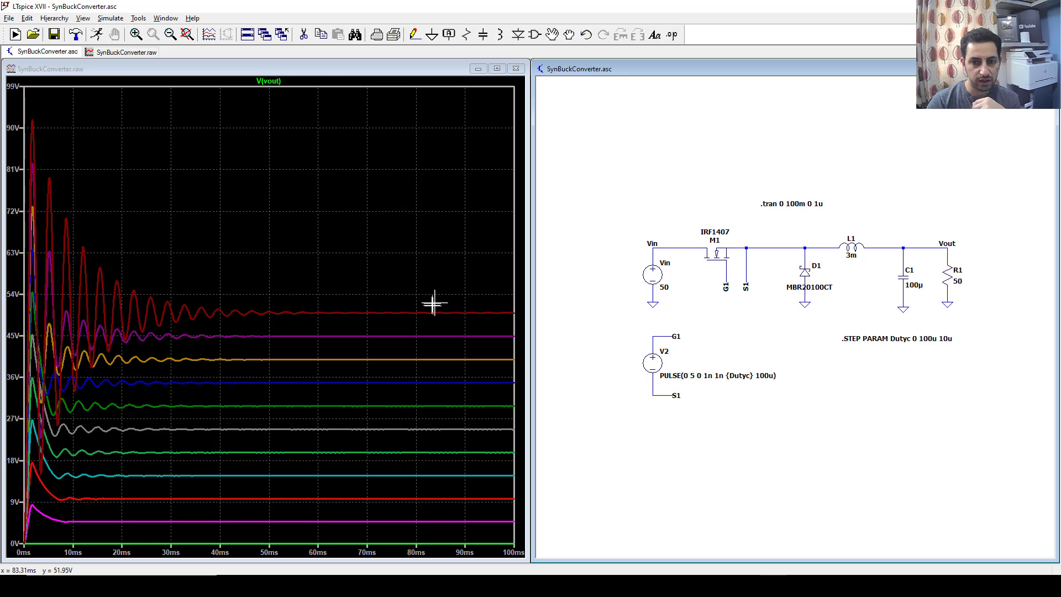
{"action": "left_click_drag", "start_coordinate": [436, 299], "coordinate": [525, 332]}
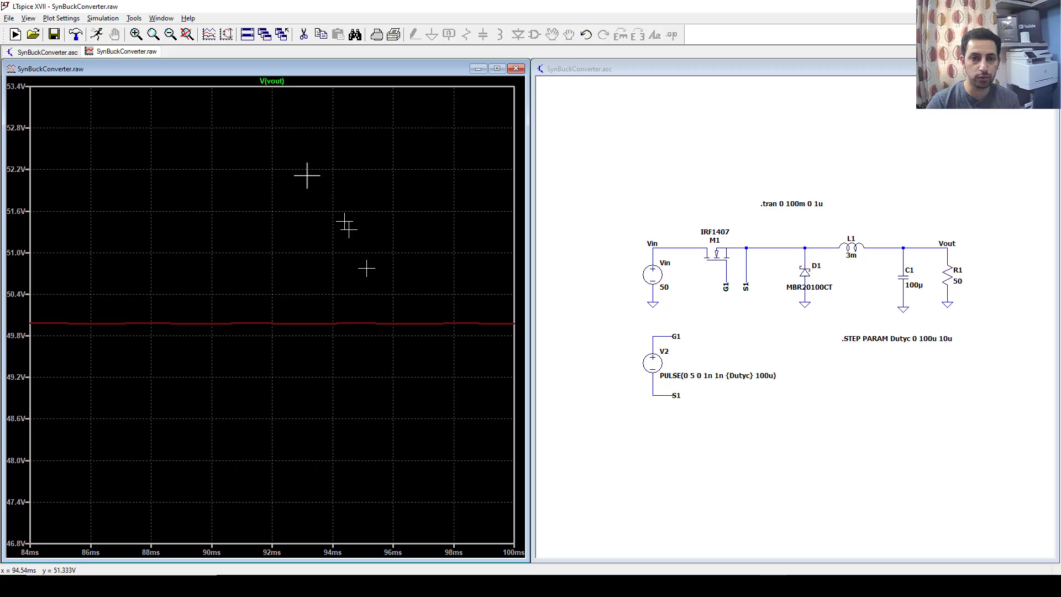
{"action": "left_click", "coordinate": [186, 34]}
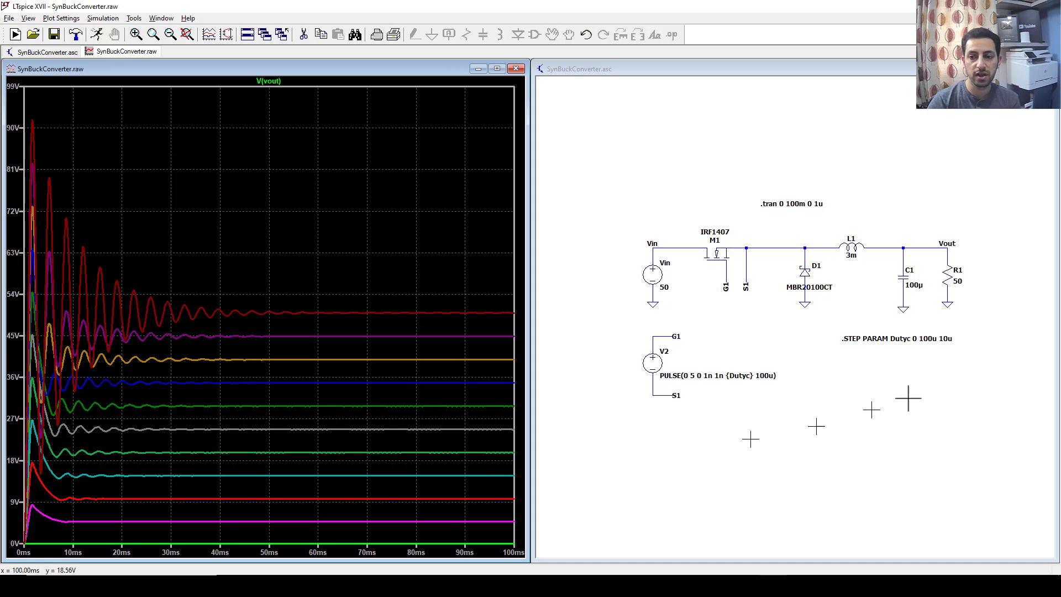
{"action": "left_click", "coordinate": [885, 374]}
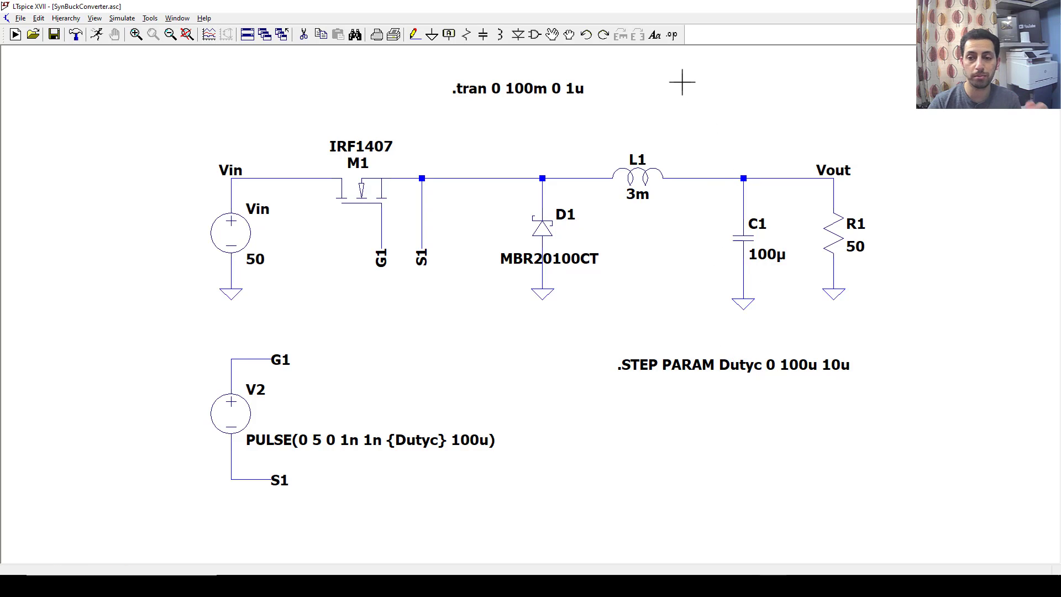
Step: Add a .meas Voavg AVG(Vout) directive below the .STEP PARAM line
{"action": "left_click", "coordinate": [672, 34]}
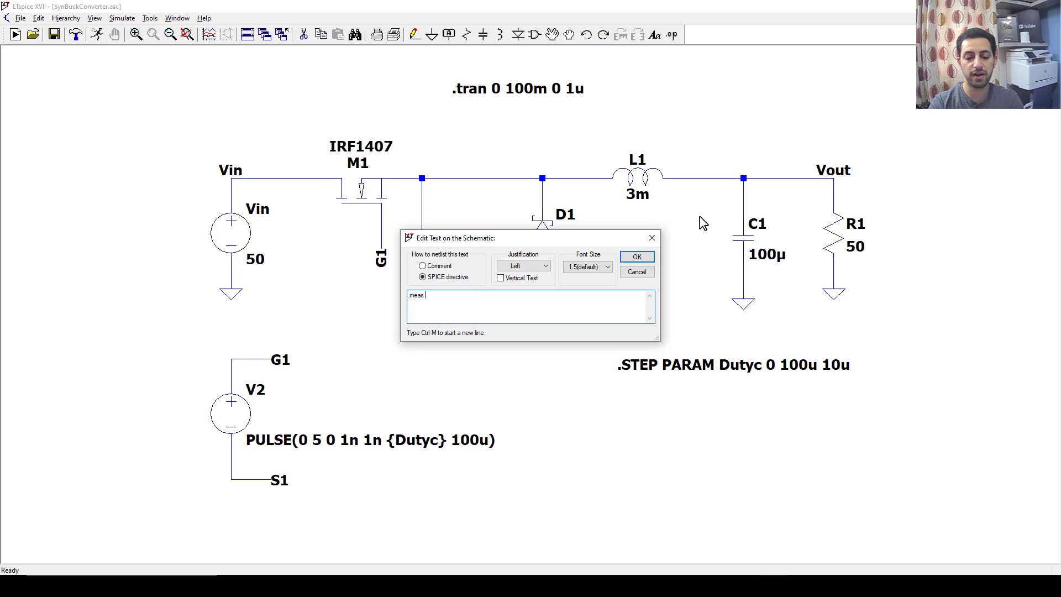
{"action": "type", "text": "VG(Vout"}
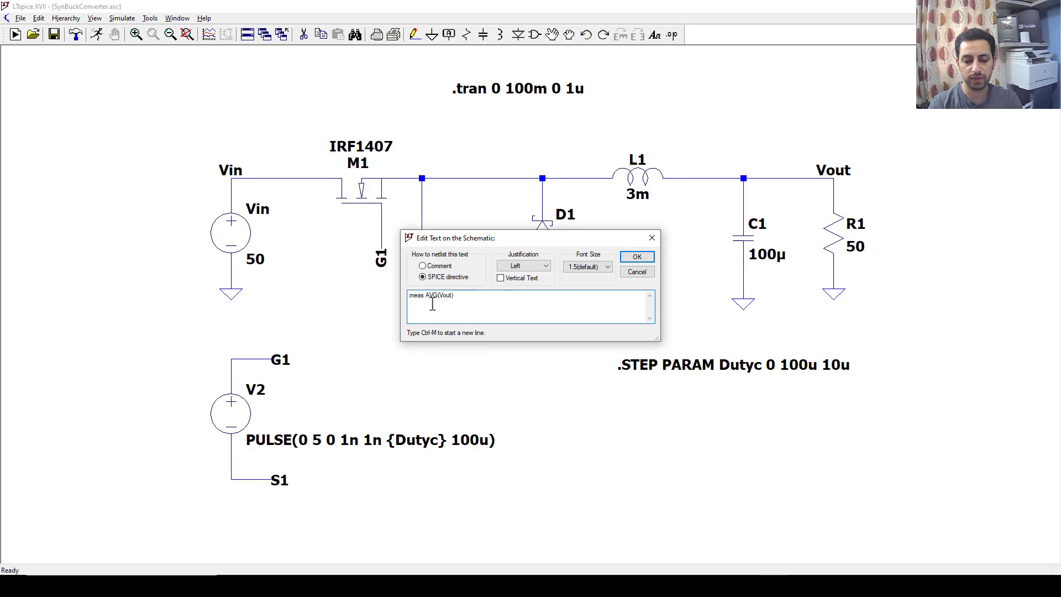
{"action": "type", "text": "oa"}
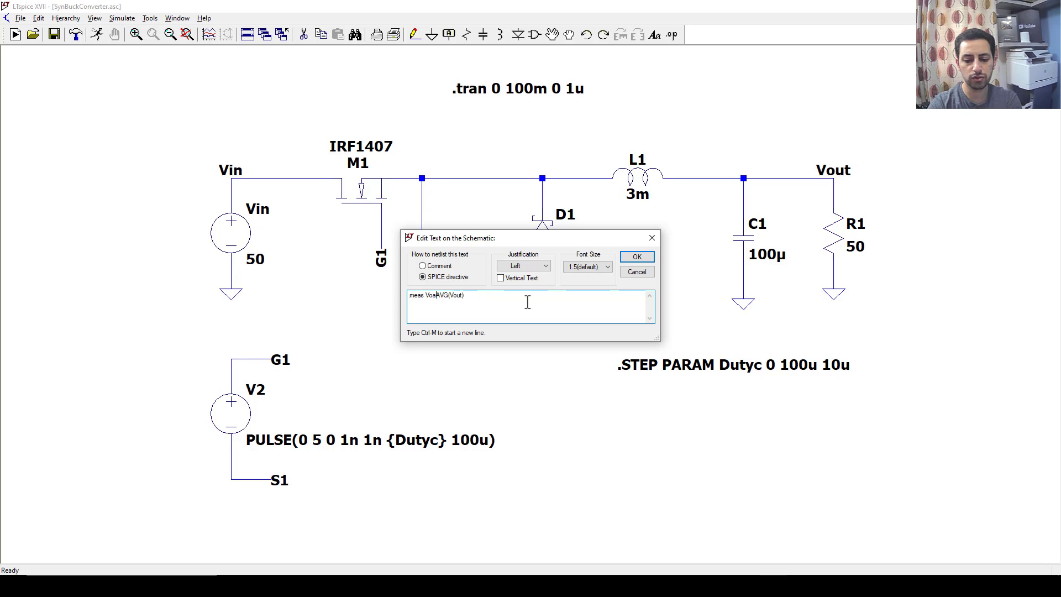
{"action": "type", "text": "vg"}
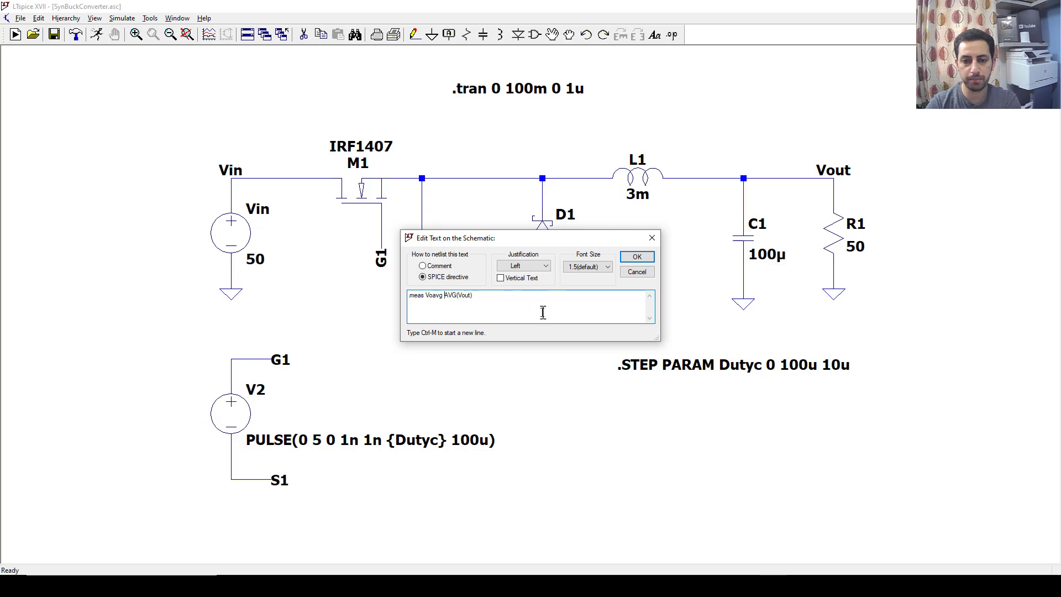
{"action": "left_click", "coordinate": [637, 257]}
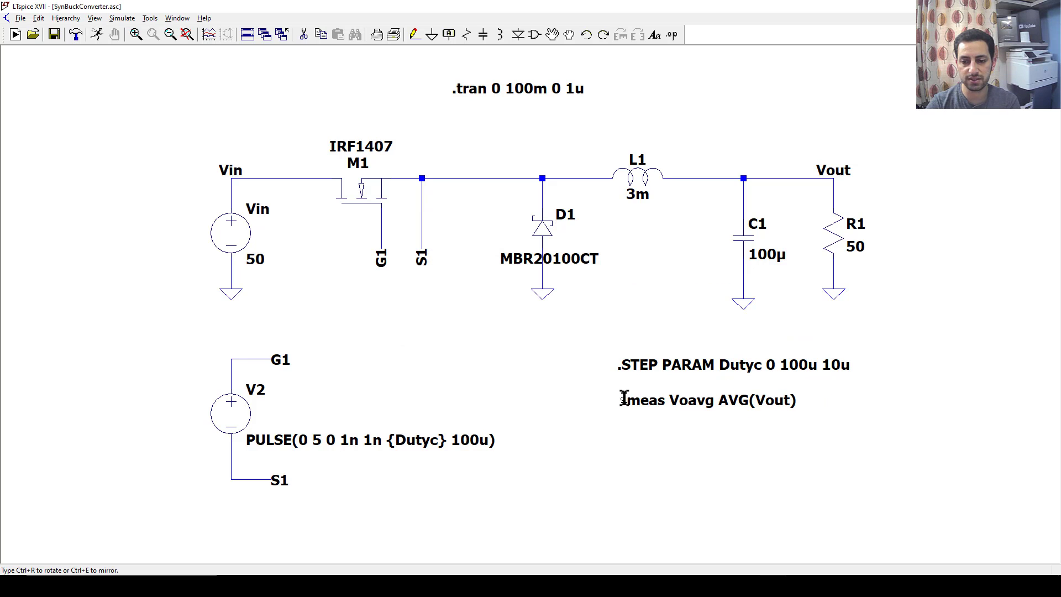
{"action": "left_click", "coordinate": [623, 399]}
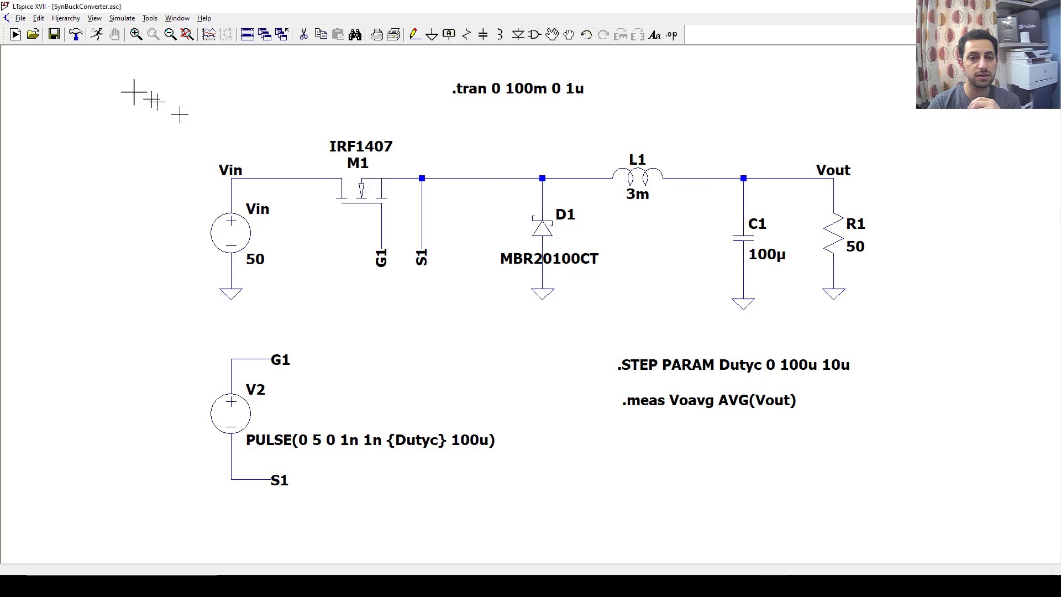
Step: Rerun the simulation with the measurement and plot V(vout) for all eleven duty-cycle steps
{"action": "left_click", "coordinate": [96, 18]}
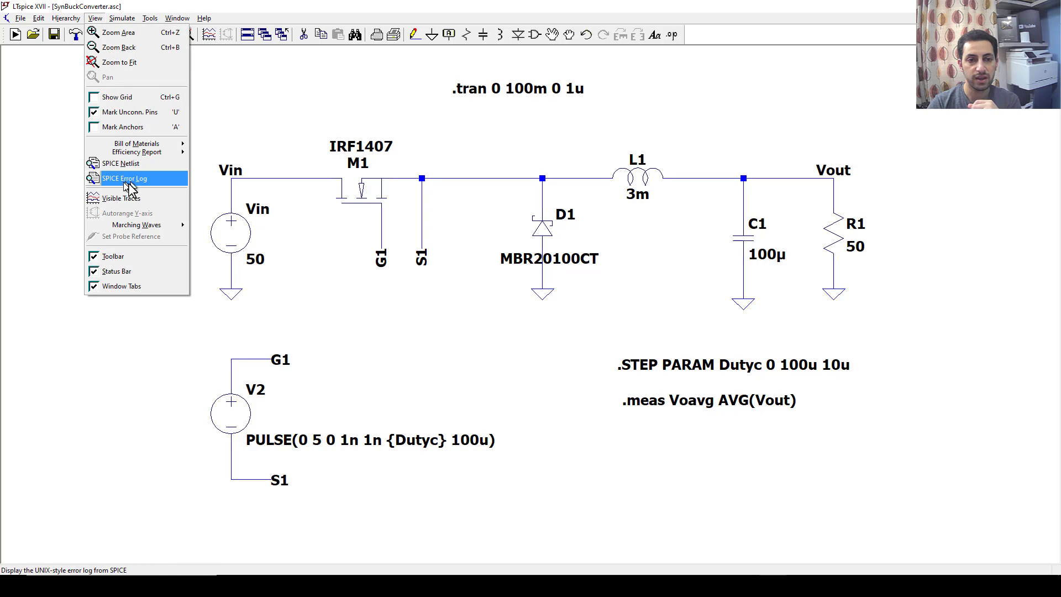
{"action": "left_click", "coordinate": [199, 61]}
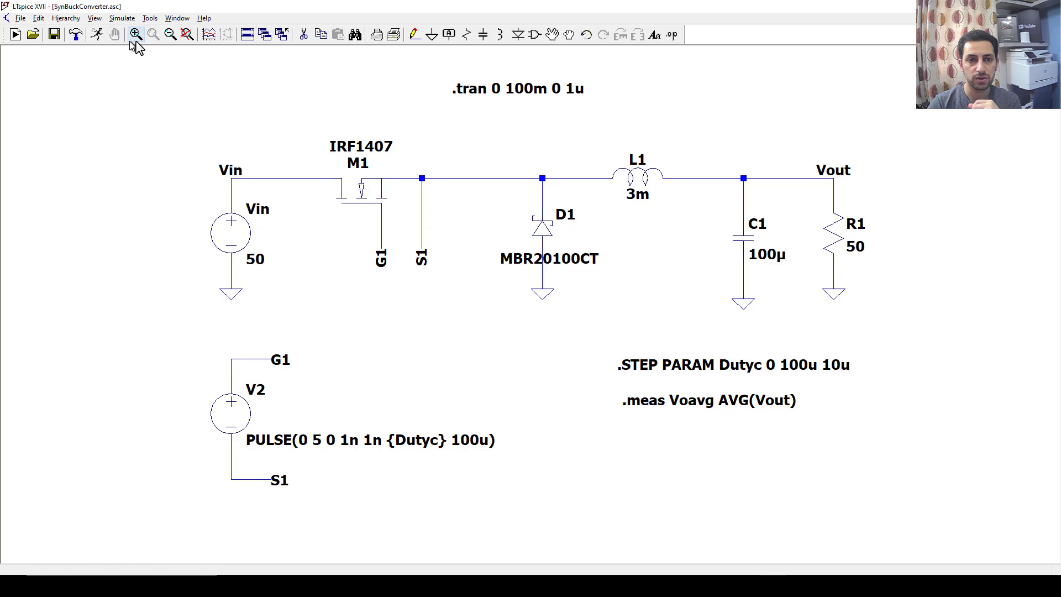
{"action": "left_click", "coordinate": [96, 35]}
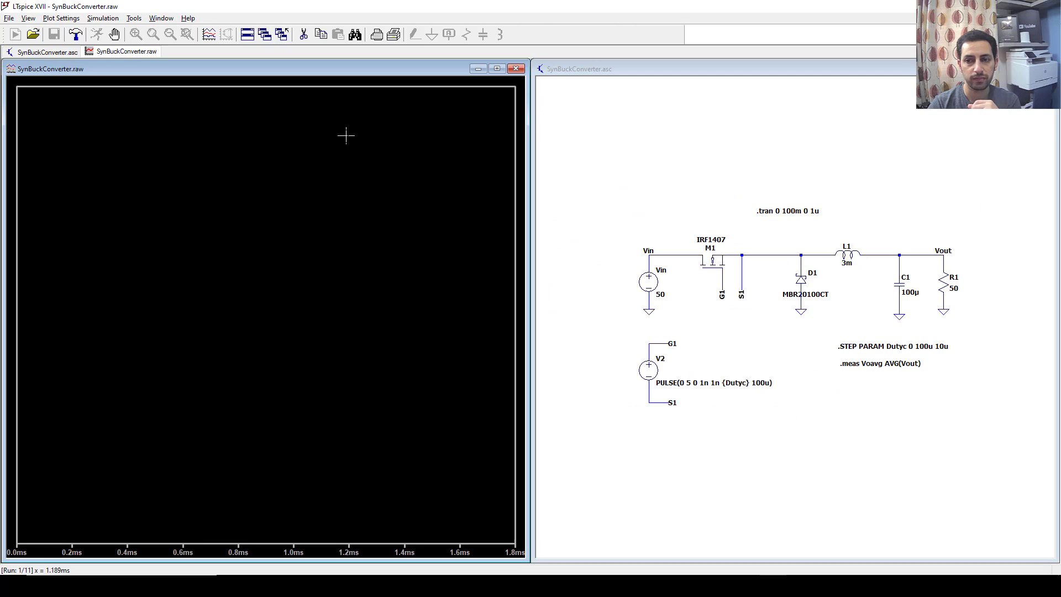
{"action": "left_click", "coordinate": [923, 255]}
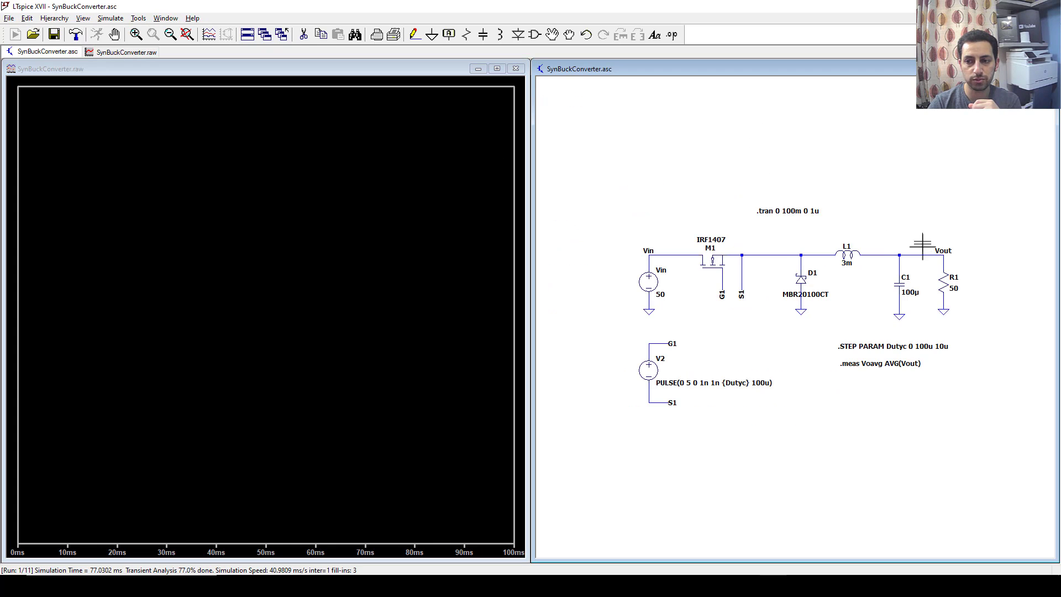
{"action": "left_click", "coordinate": [930, 255]}
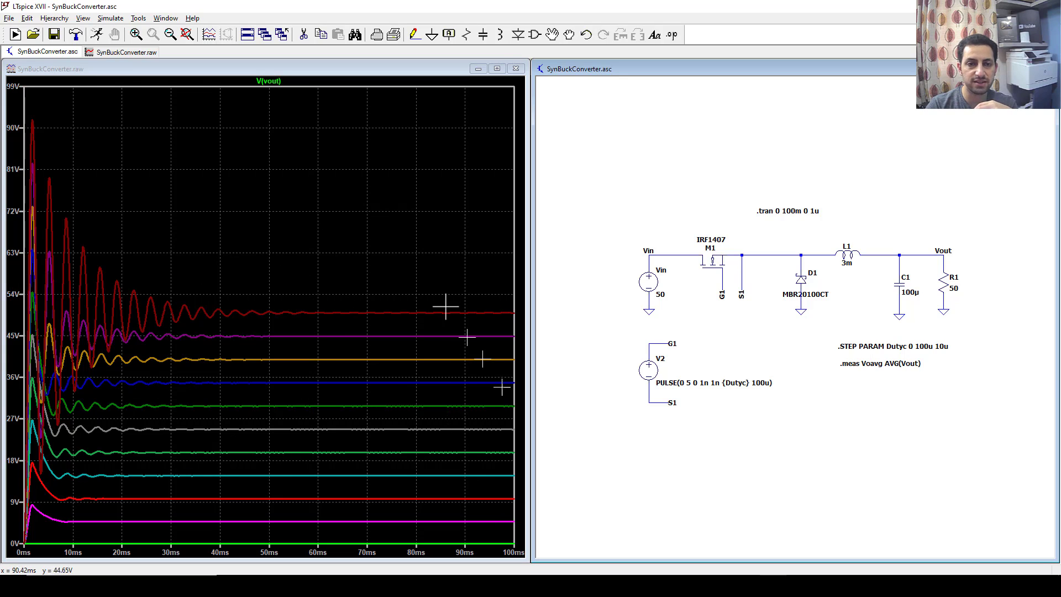
{"action": "left_click", "coordinate": [84, 18]}
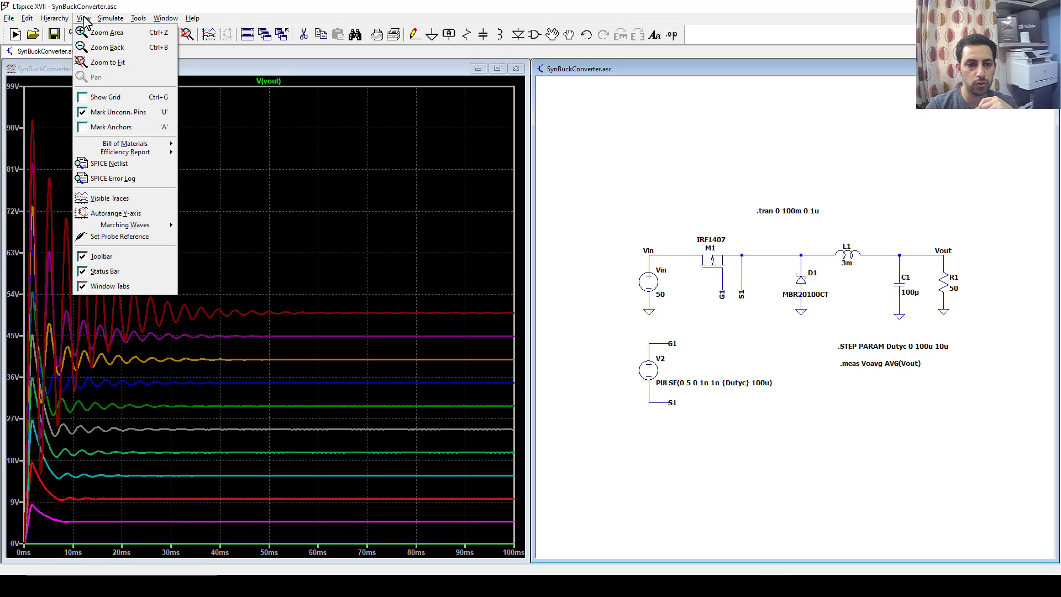
{"action": "left_click", "coordinate": [117, 178]}
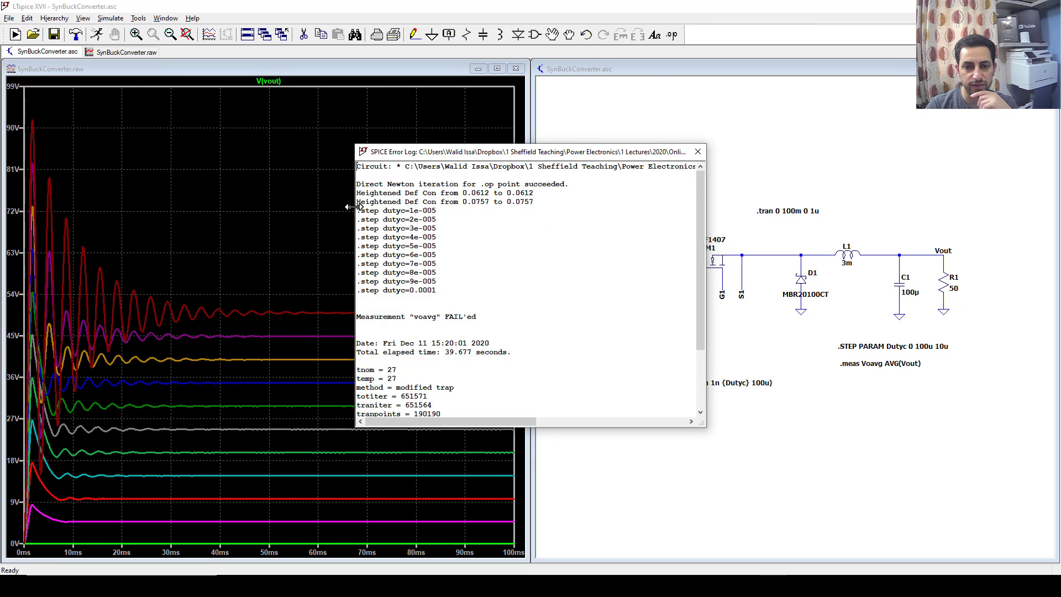
{"action": "left_click_drag", "start_coordinate": [360, 211], "coordinate": [447, 293]}
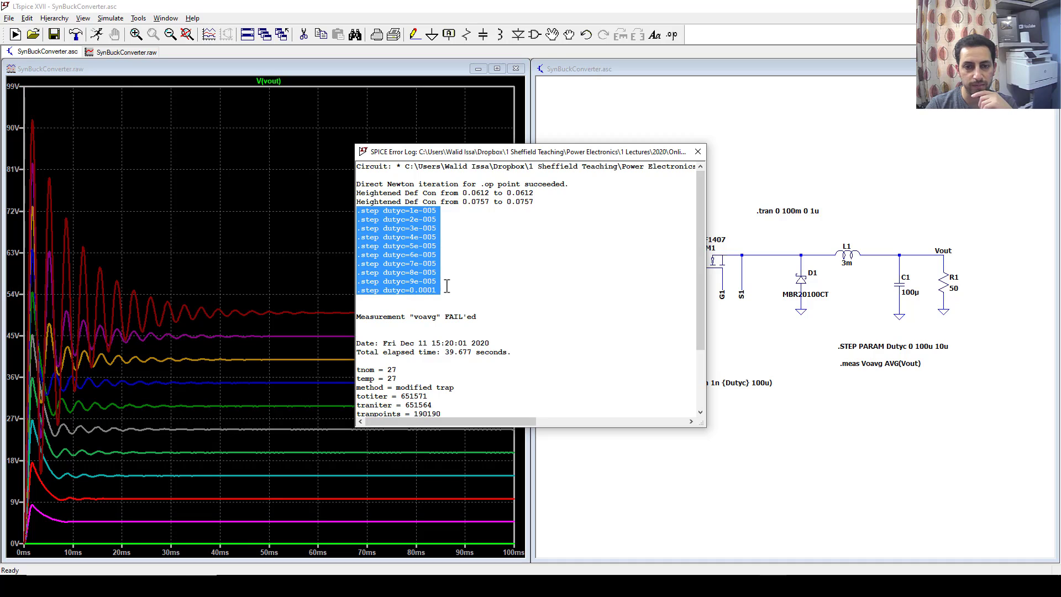
{"action": "left_click_drag", "start_coordinate": [388, 211], "coordinate": [450, 286]}
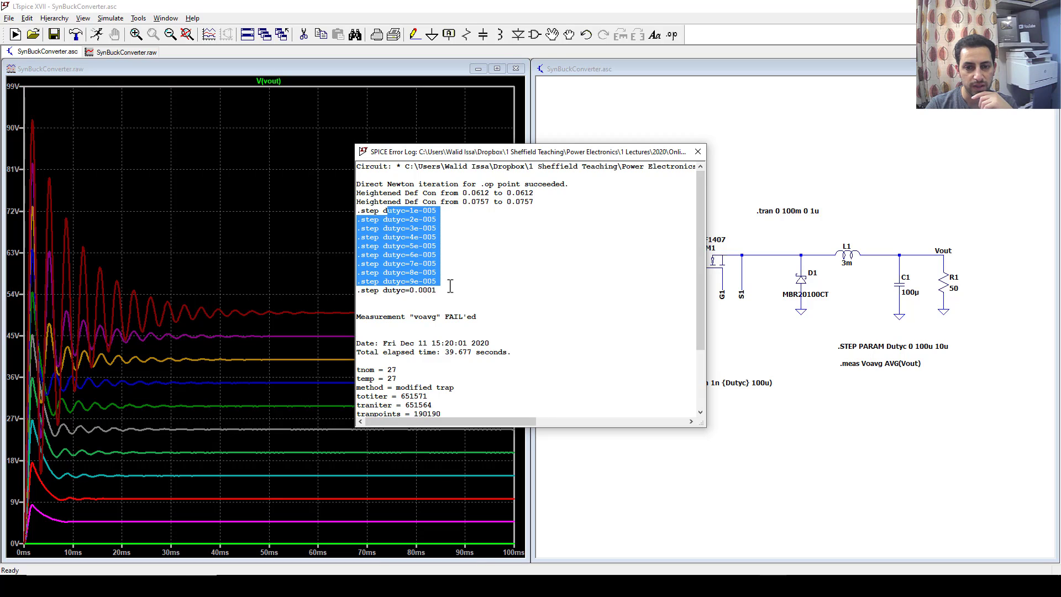
{"action": "left_click", "coordinate": [453, 290]}
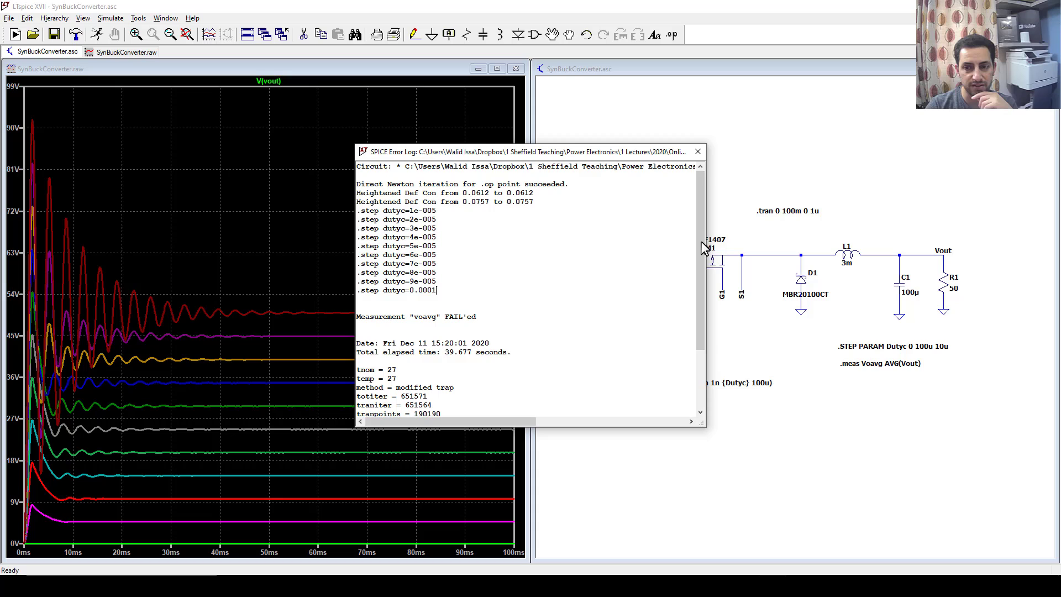
{"action": "left_click_drag", "start_coordinate": [701, 244], "coordinate": [695, 283]}
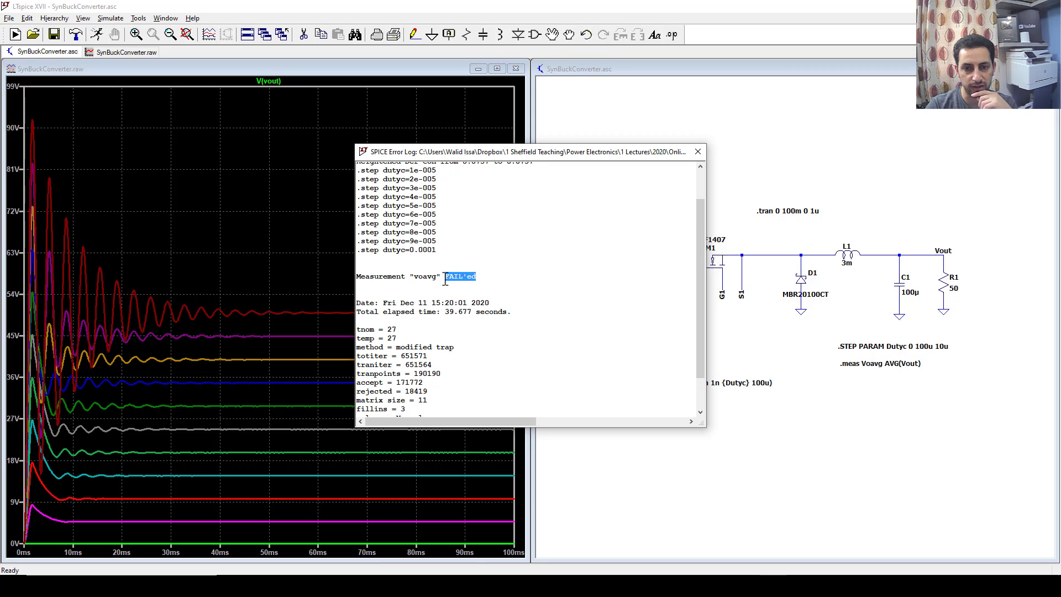
{"action": "left_click", "coordinate": [449, 276]}
{"action": "left_click", "coordinate": [697, 152]}
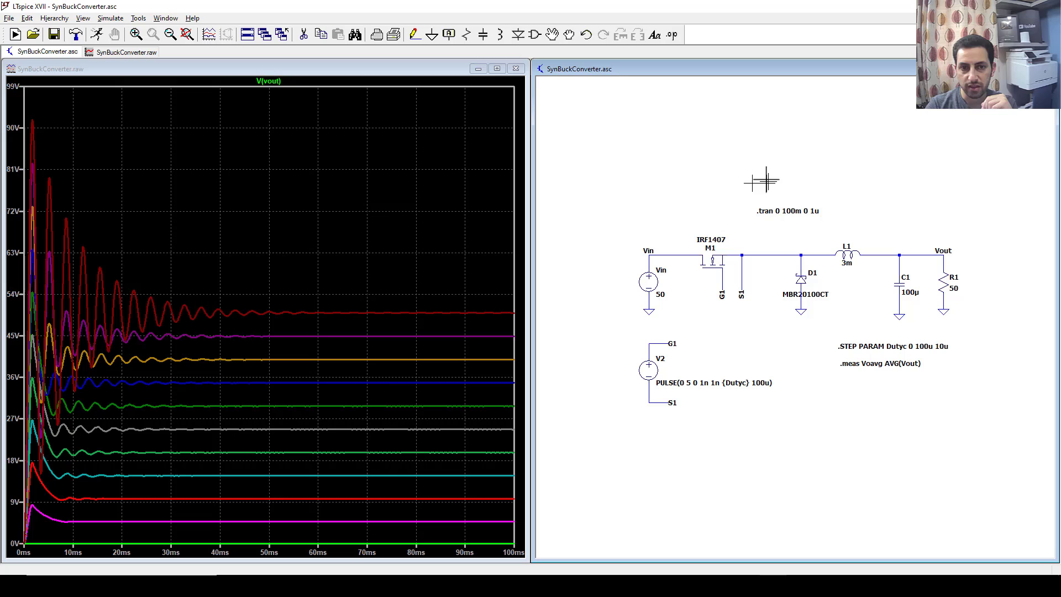
Step: Change the .meas measured quantity from (Vout) to V(vout), making it .meas Voavg AVG V(vout)
{"action": "right_click", "coordinate": [275, 83]}
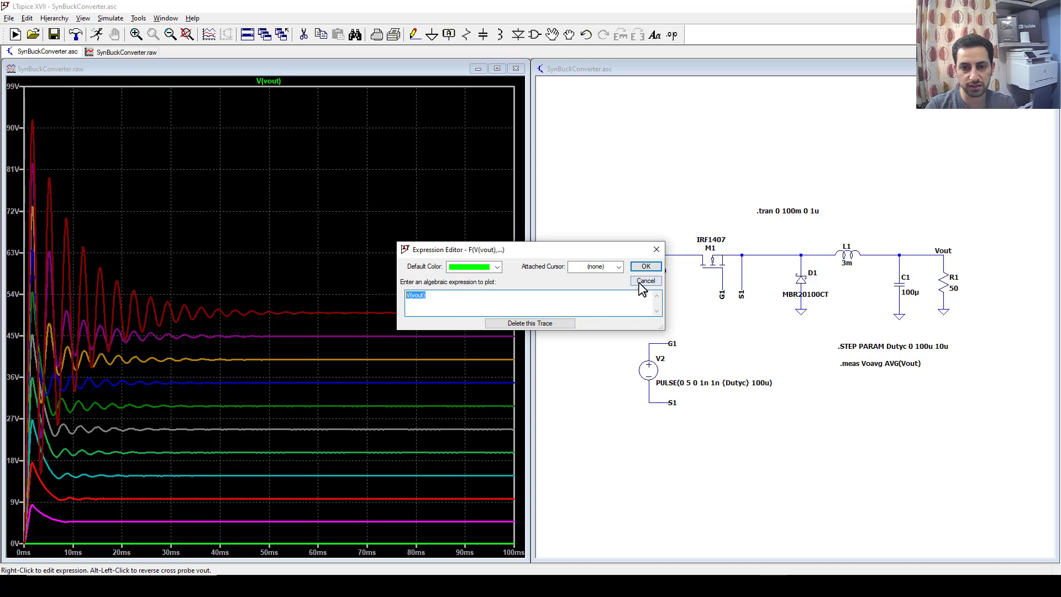
{"action": "left_click", "coordinate": [646, 268]}
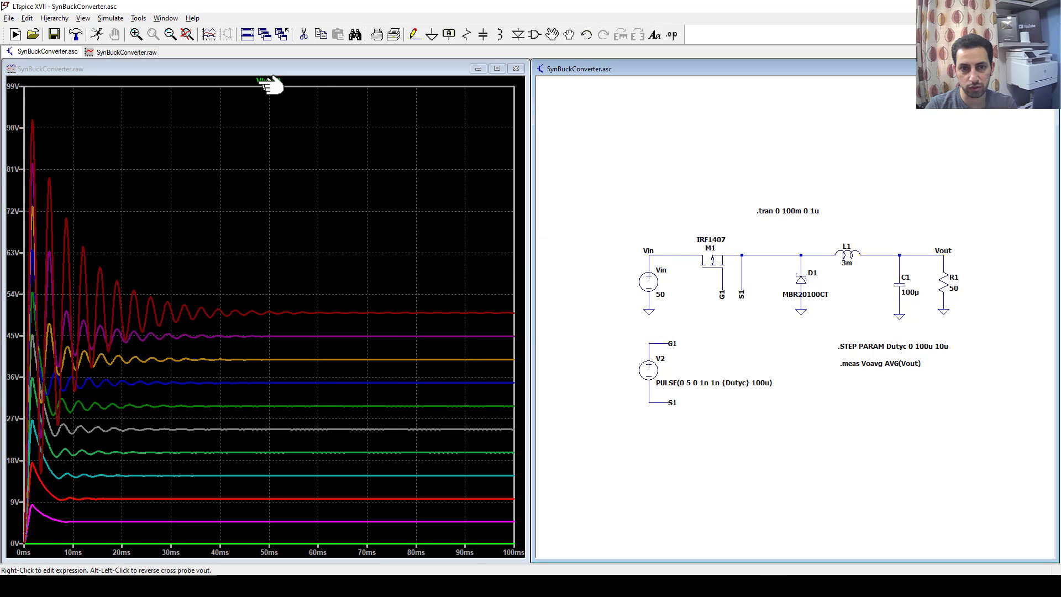
{"action": "right_click", "coordinate": [889, 365]}
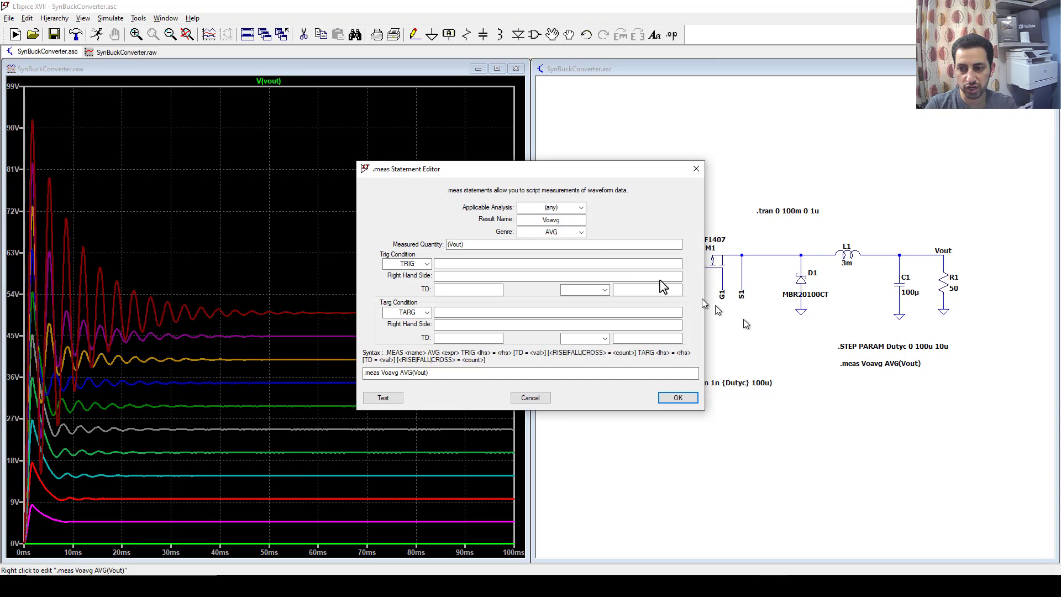
{"action": "left_click", "coordinate": [469, 247]}
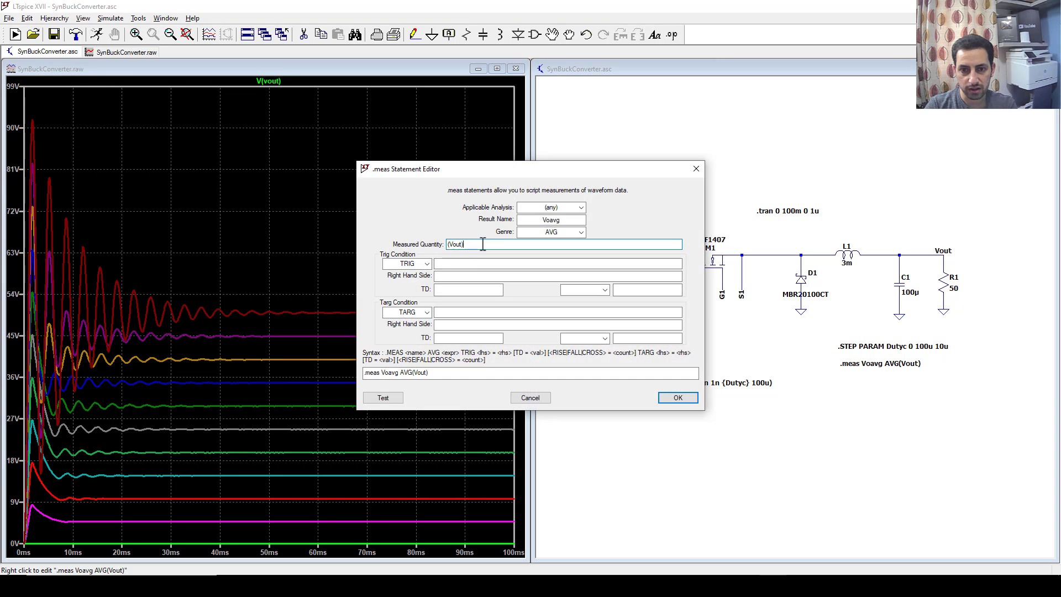
{"action": "left_click_drag", "start_coordinate": [482, 244], "coordinate": [423, 247]}
{"action": "type", "text": "V(vout)"}
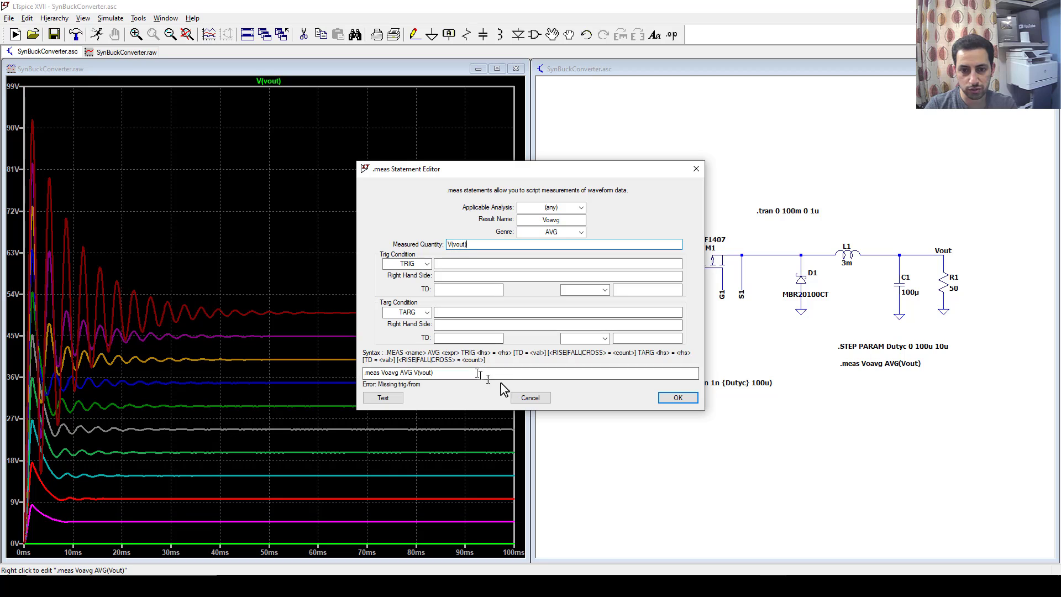
{"action": "left_click", "coordinate": [676, 398]}
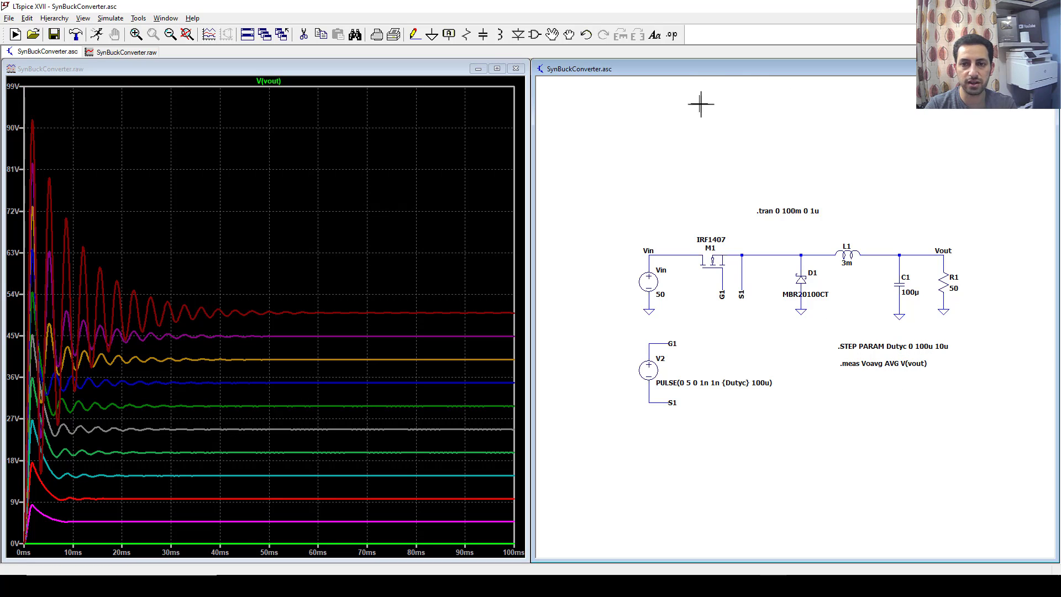
Step: Rerun the stepped simulation and open the SPICE Error Log
{"action": "left_click", "coordinate": [97, 37]}
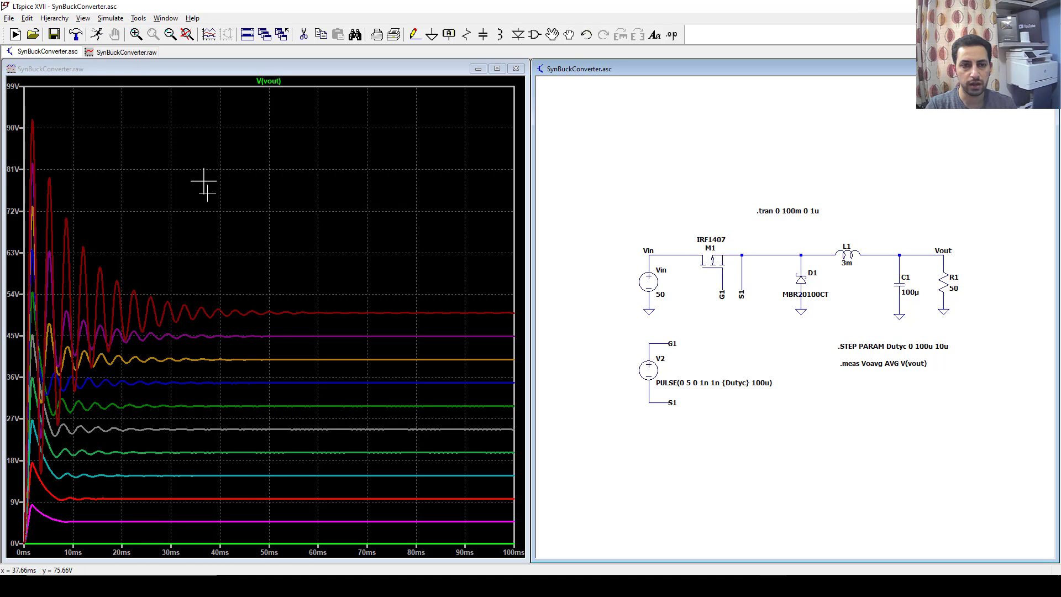
{"action": "left_click", "coordinate": [84, 19]}
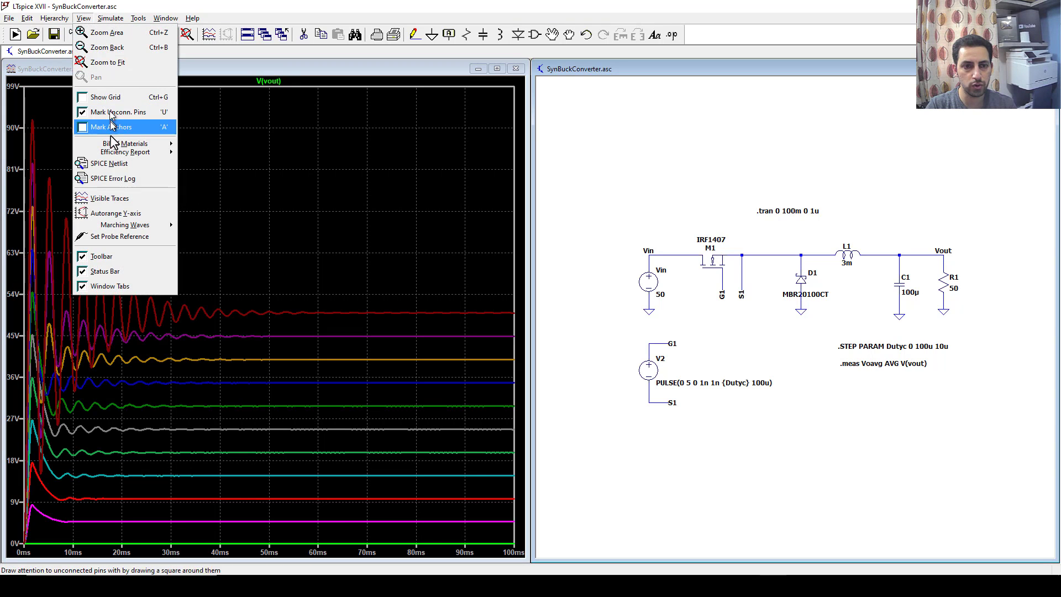
{"action": "left_click", "coordinate": [116, 181]}
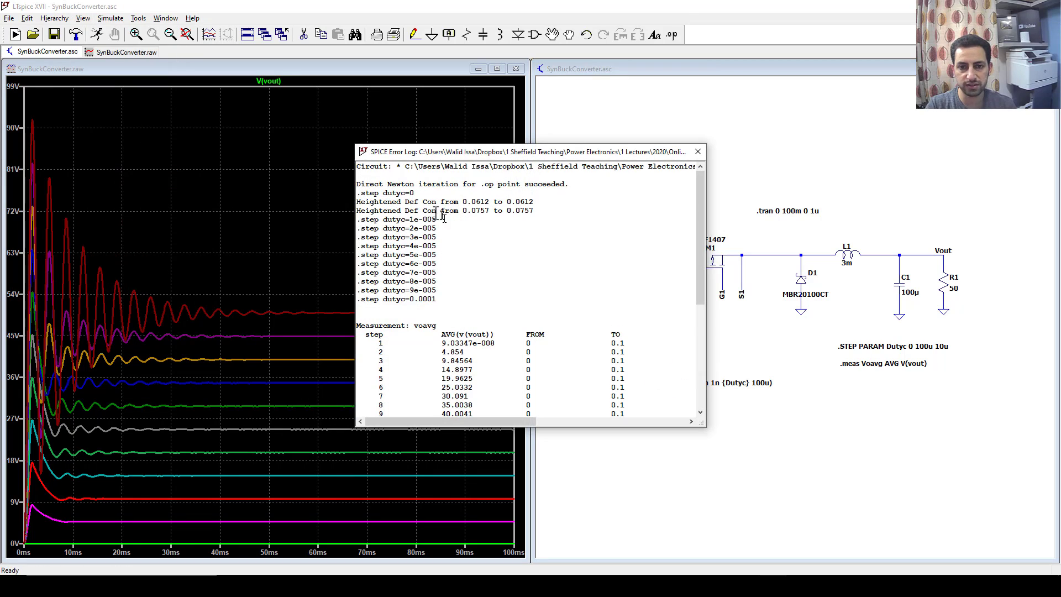
Step: Review the voavg values for all 11 steps, rising from about 0 V to 49.9476 V
{"action": "left_click_drag", "start_coordinate": [387, 217], "coordinate": [450, 301]}
{"action": "scroll", "coordinate": [505, 273], "scroll_direction": "down", "scroll_amount": 4}
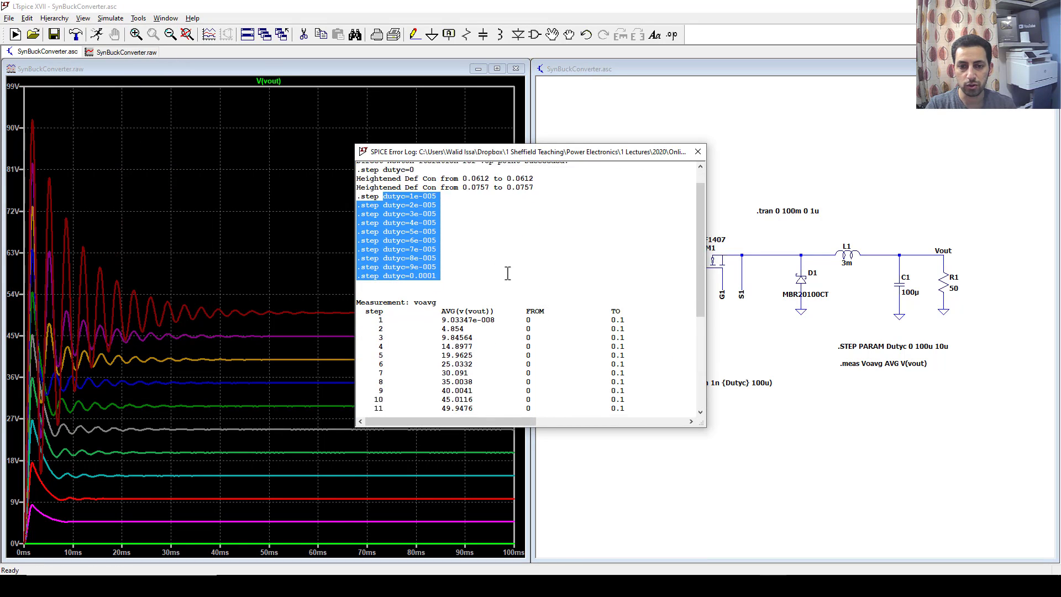
{"action": "scroll", "coordinate": [469, 249], "scroll_direction": "up", "scroll_amount": 1}
{"action": "left_click", "coordinate": [442, 264]}
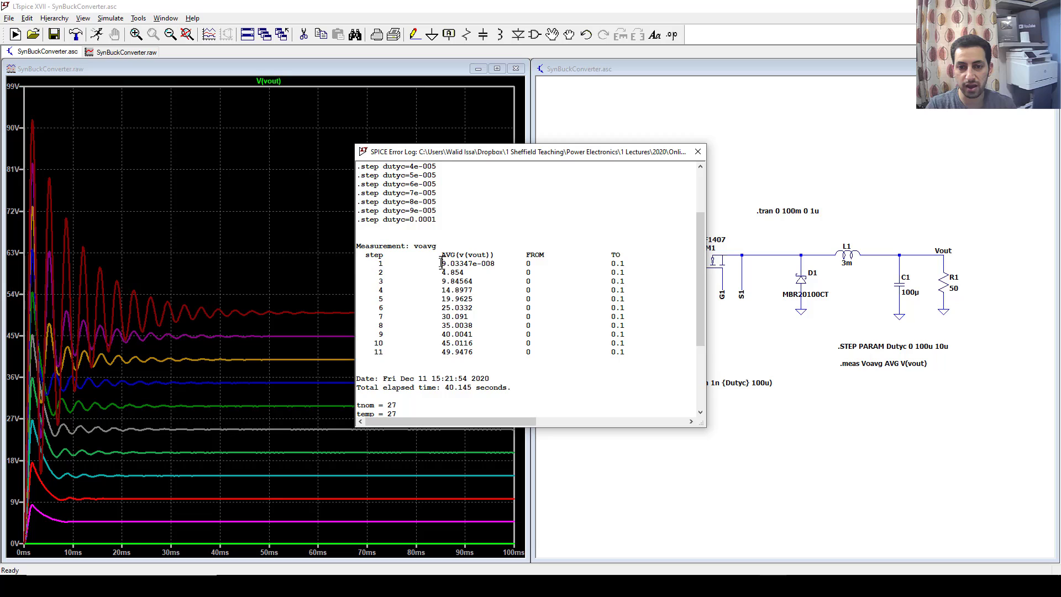
{"action": "left_click_drag", "start_coordinate": [478, 263], "coordinate": [487, 359]}
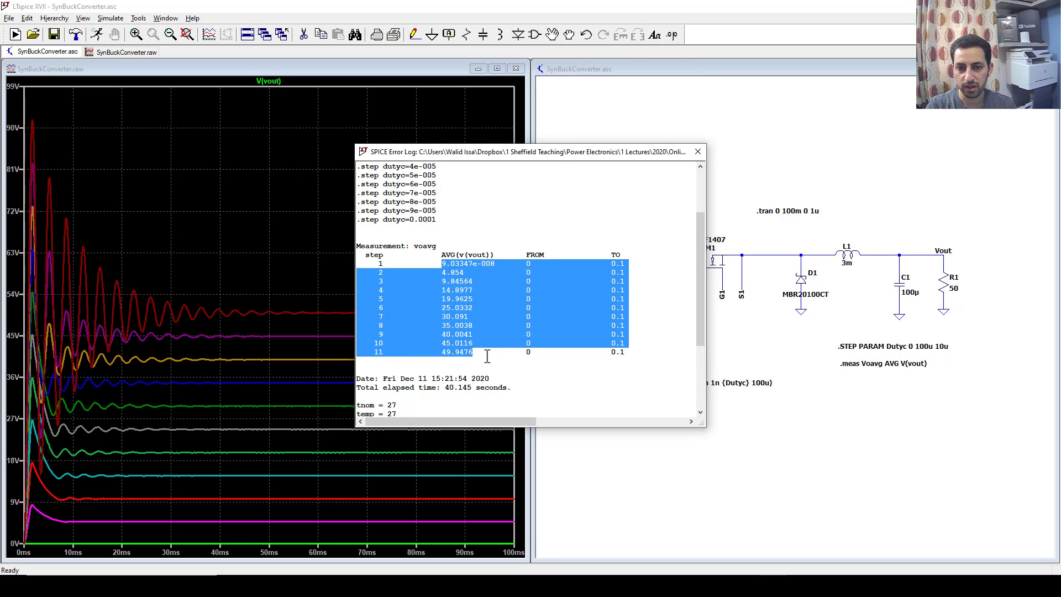
{"action": "left_click", "coordinate": [475, 353]}
{"action": "left_click_drag", "start_coordinate": [379, 263], "coordinate": [387, 358]}
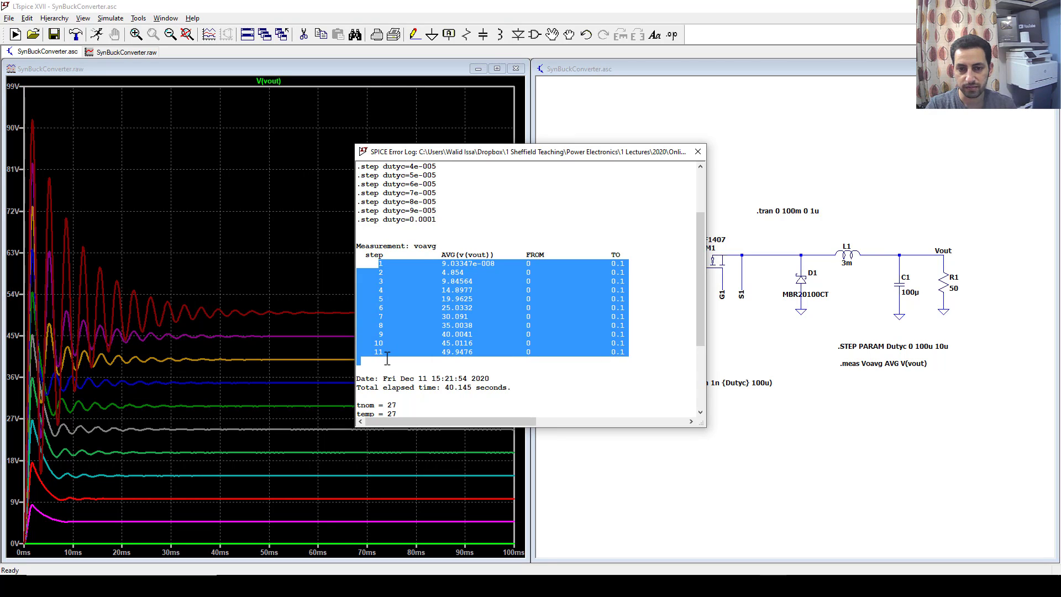
{"action": "scroll", "coordinate": [430, 252], "scroll_direction": "up", "scroll_amount": 1}
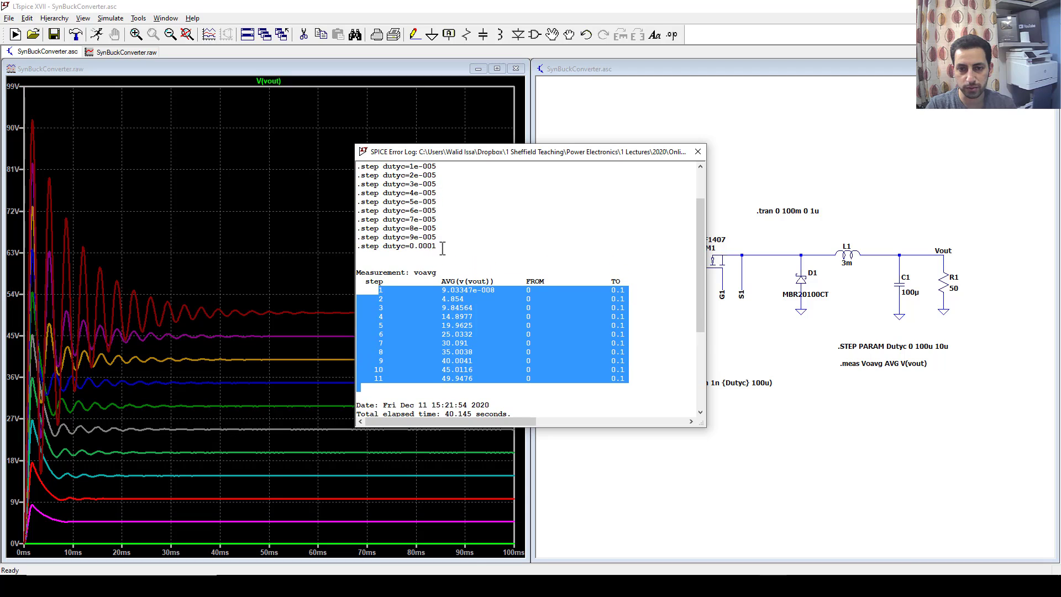
{"action": "left_click_drag", "start_coordinate": [442, 249], "coordinate": [369, 169]}
{"action": "left_click", "coordinate": [370, 176]}
{"action": "scroll", "coordinate": [434, 235], "scroll_direction": "down", "scroll_amount": 1}
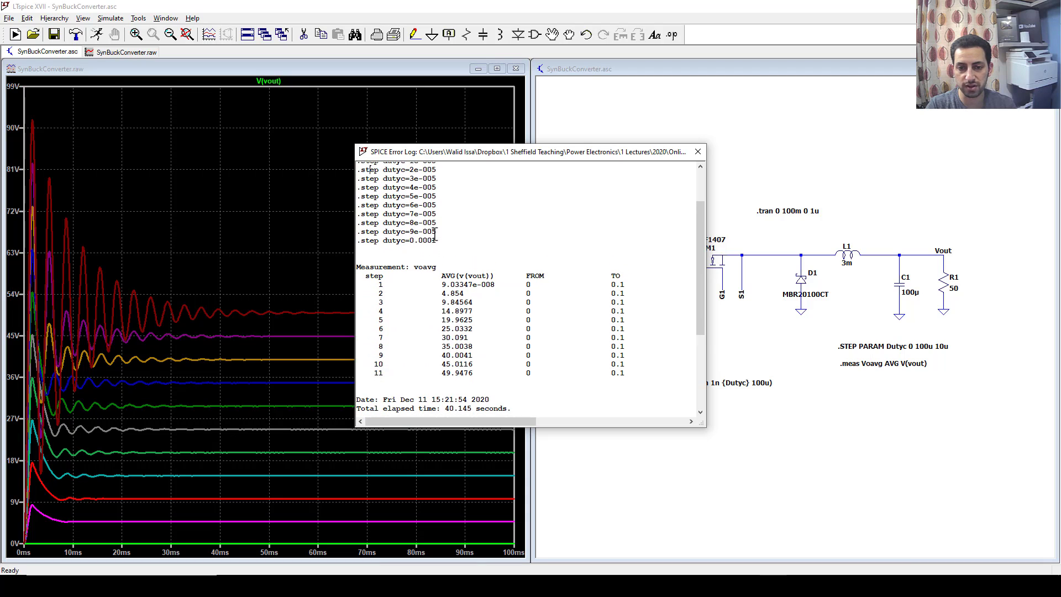
{"action": "scroll", "coordinate": [434, 235], "scroll_direction": "up", "scroll_amount": 1}
{"action": "left_click_drag", "start_coordinate": [440, 291], "coordinate": [481, 386]}
{"action": "left_click", "coordinate": [456, 324]}
Step: Plot the stepped voavg measurement against Dutyc from the error log
{"action": "right_click", "coordinate": [450, 284]}
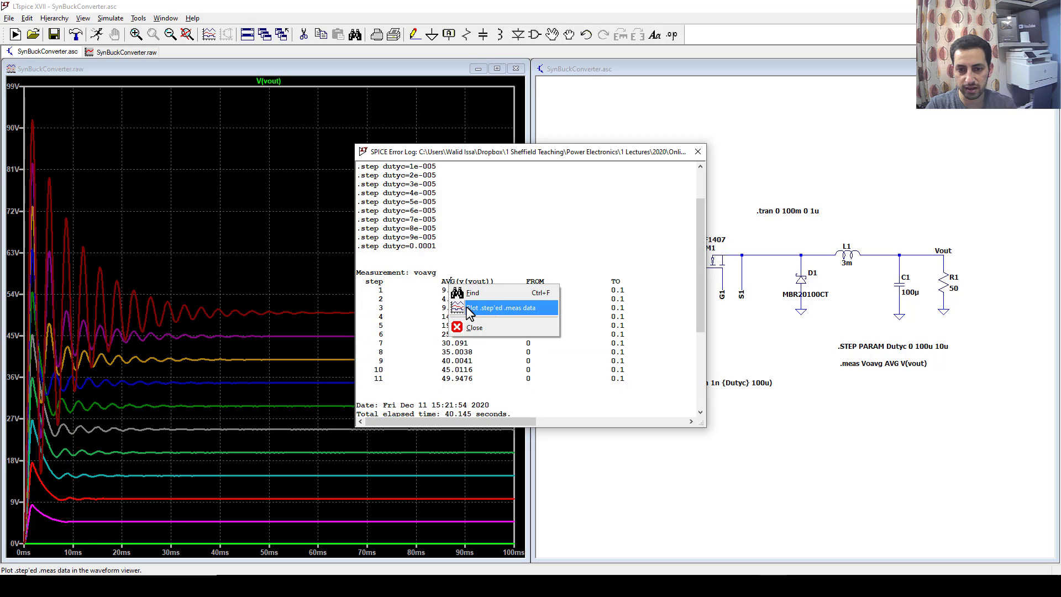
{"action": "left_click", "coordinate": [511, 311]}
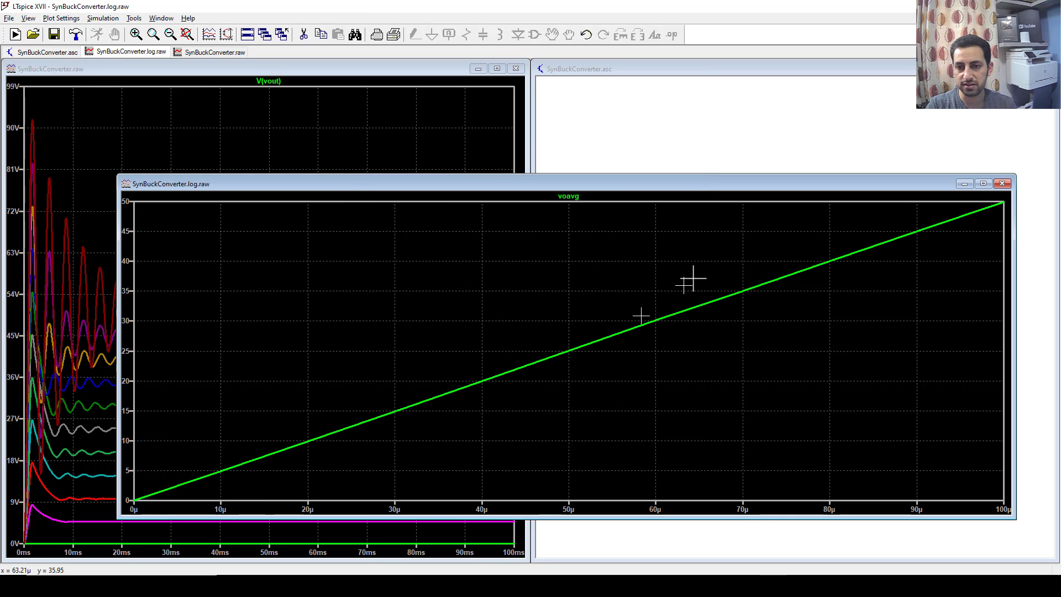
{"action": "left_click_drag", "start_coordinate": [614, 187], "coordinate": [532, 81]}
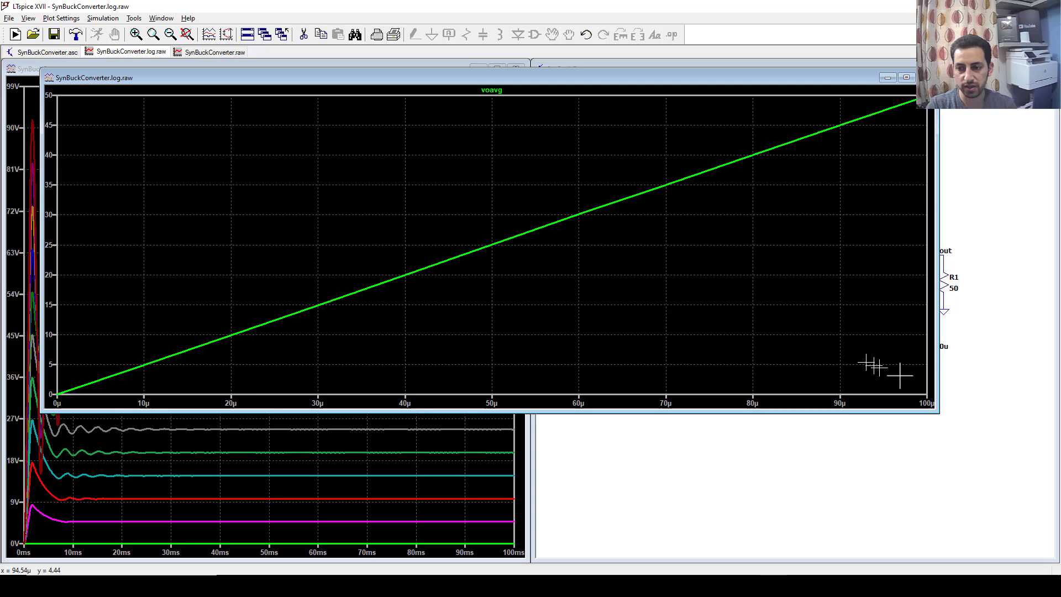
Step: Enlarge and reposition the voavg plot window showing the 0 to 50 V line
{"action": "left_click_drag", "start_coordinate": [939, 417], "coordinate": [976, 457]}
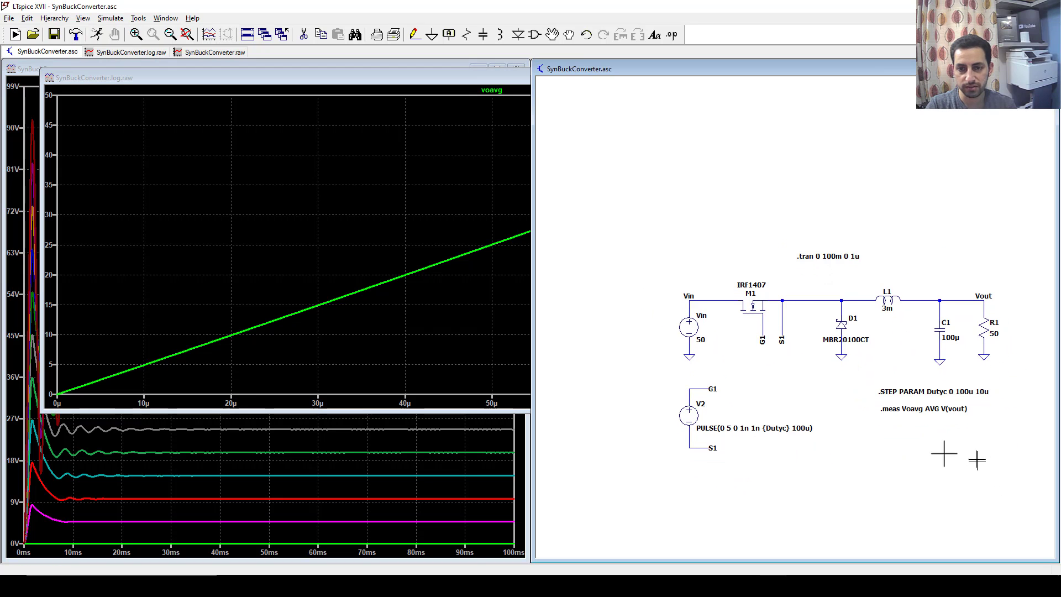
{"action": "left_click", "coordinate": [502, 267]}
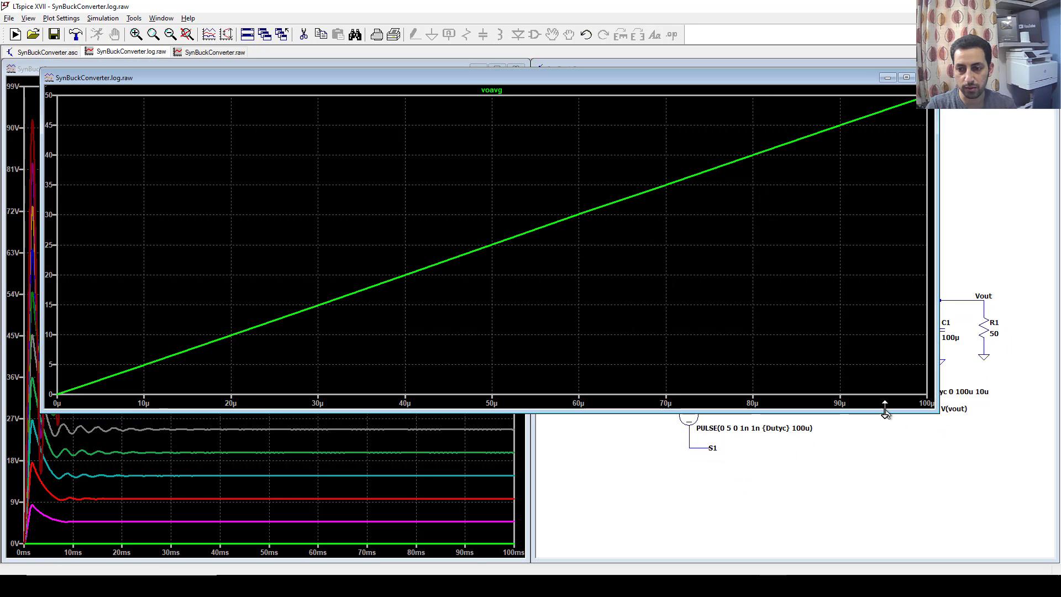
{"action": "left_click_drag", "start_coordinate": [887, 412], "coordinate": [887, 483]}
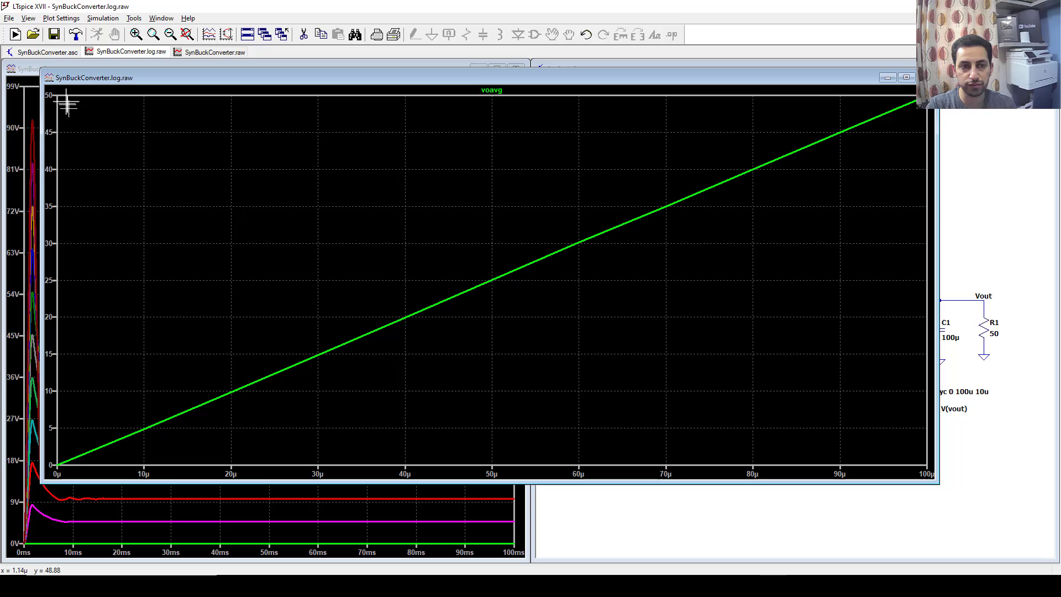
{"action": "left_click_drag", "start_coordinate": [678, 74], "coordinate": [728, 91]}
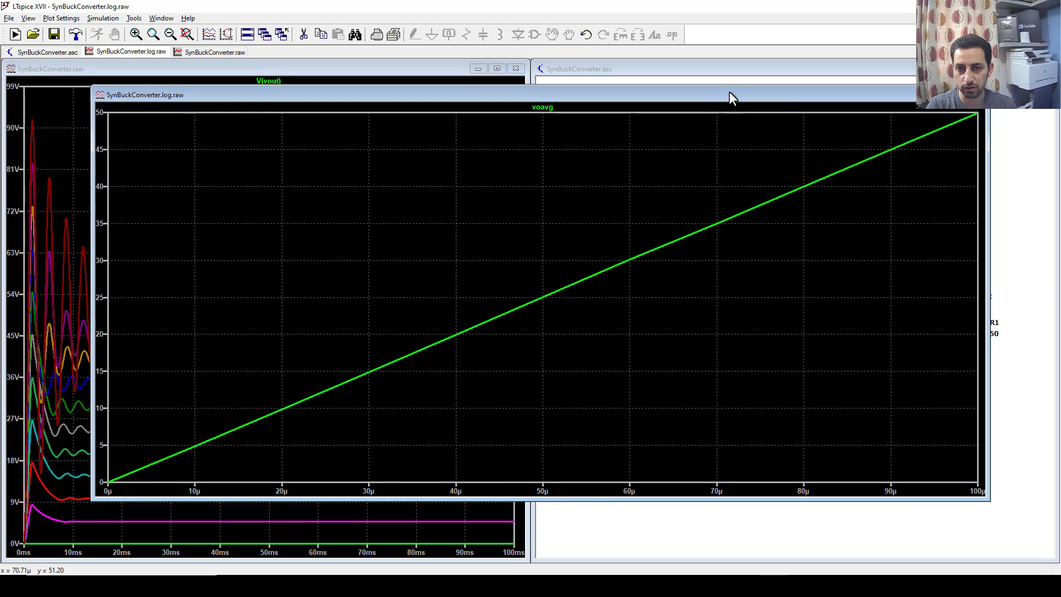